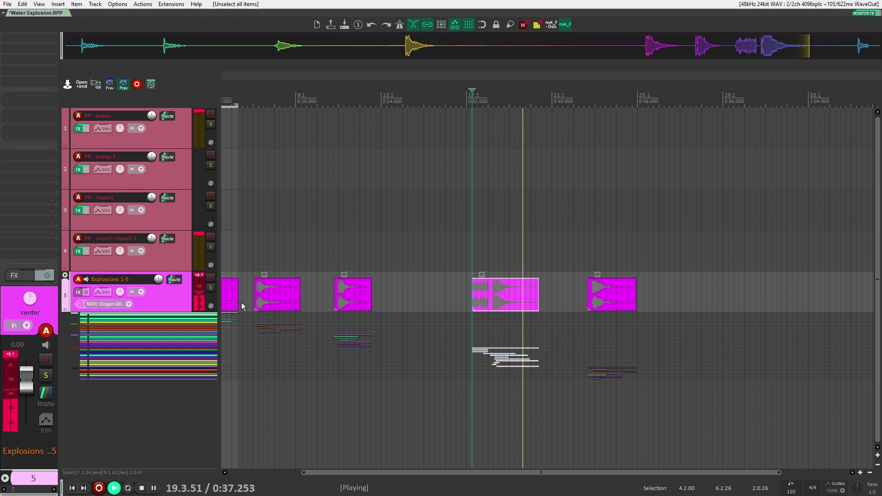
Step: Solo the 01-250301_1039-jsfx track inside the explo 1 group, audition it, and clear its solo
{"action": "scroll", "coordinate": [242, 306], "scroll_direction": "down", "scroll_amount": 3}
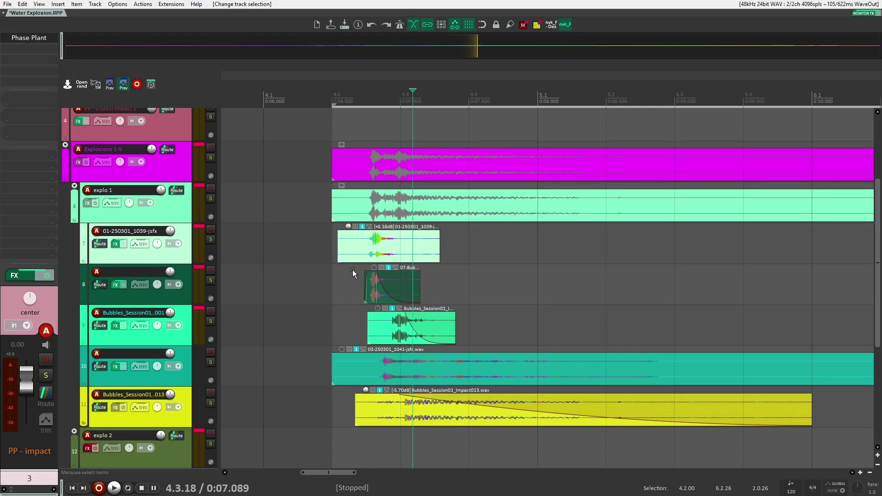
{"action": "left_click", "coordinate": [299, 236]}
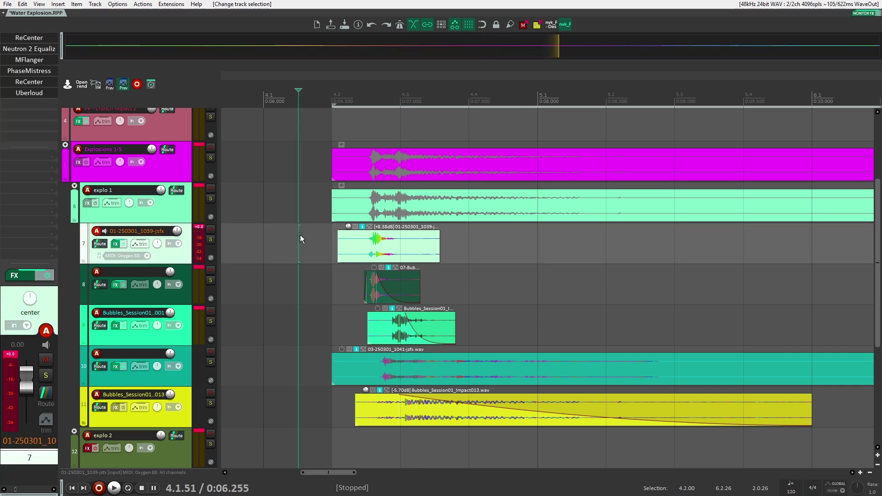
{"action": "scroll", "coordinate": [300, 235], "scroll_direction": "up", "scroll_amount": 2}
{"action": "left_click", "coordinate": [308, 238]}
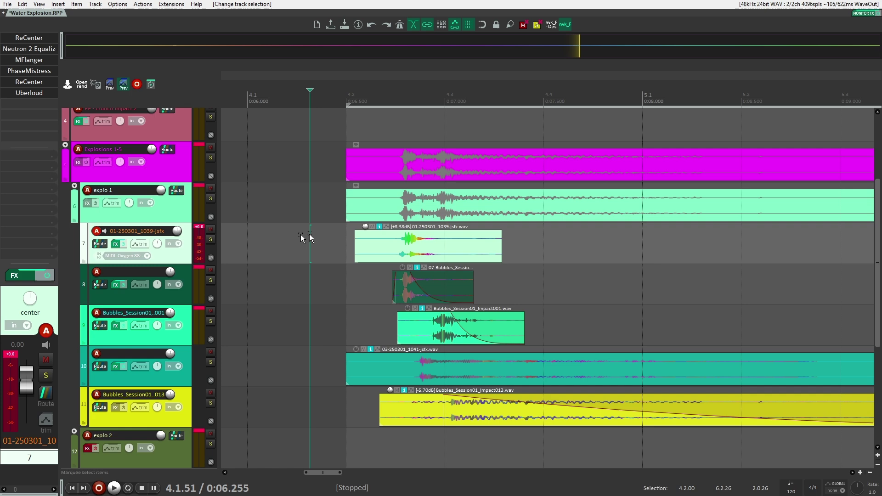
{"action": "left_click", "coordinate": [208, 238]}
{"action": "left_click", "coordinate": [349, 244]}
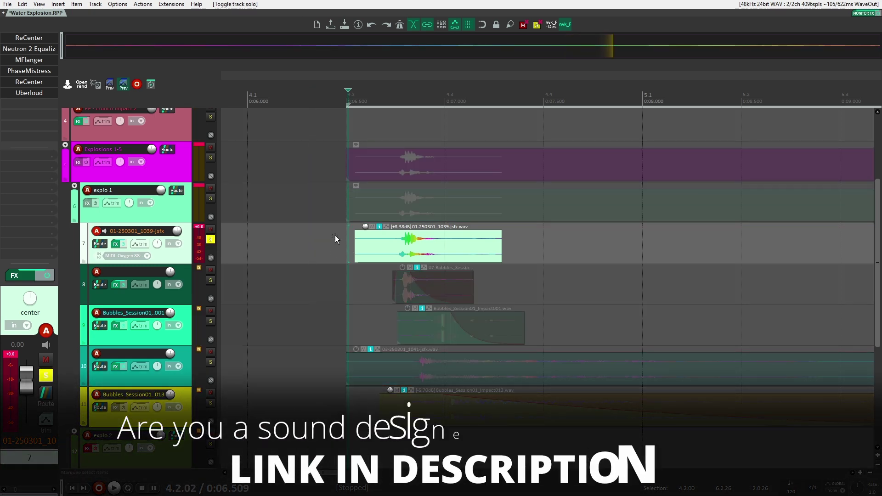
{"action": "left_click", "coordinate": [210, 240]}
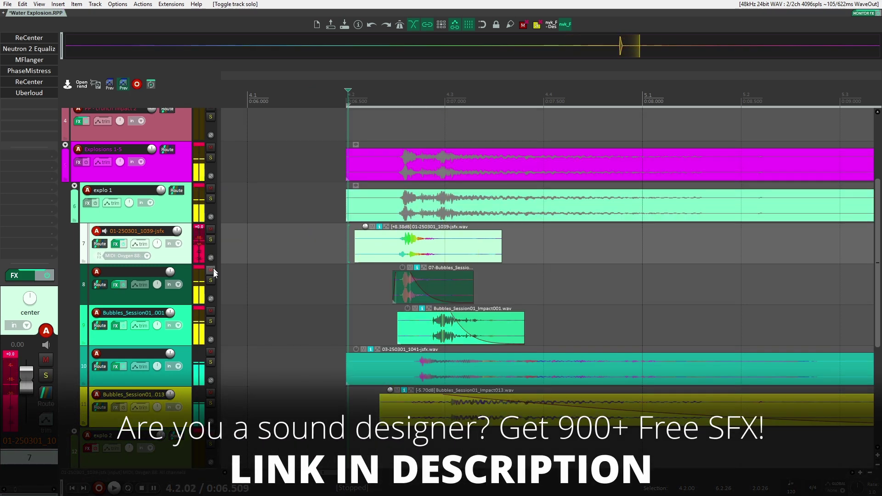
Step: Solo the two Bubbles_Session01 layers on tracks 8 and 9 together, audition them, and remove their solo
{"action": "left_click", "coordinate": [211, 280]}
{"action": "left_click", "coordinate": [210, 321]}
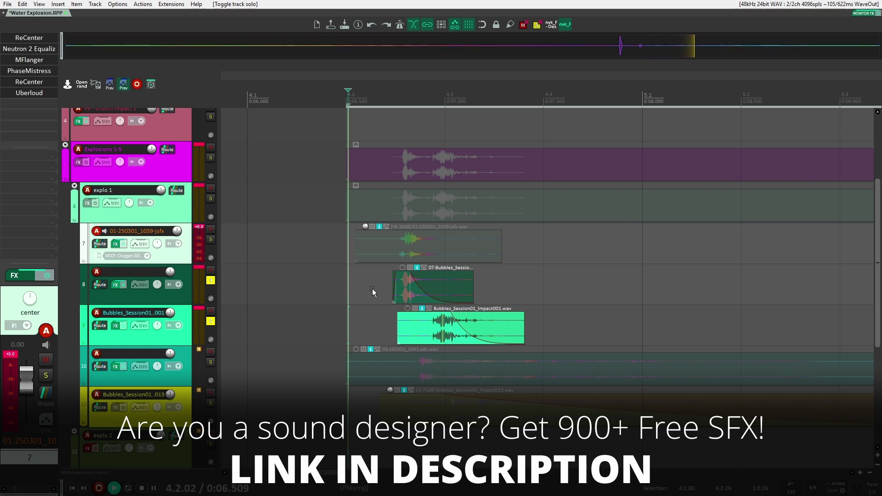
{"action": "key", "text": "space"}
{"action": "key", "text": "space"}
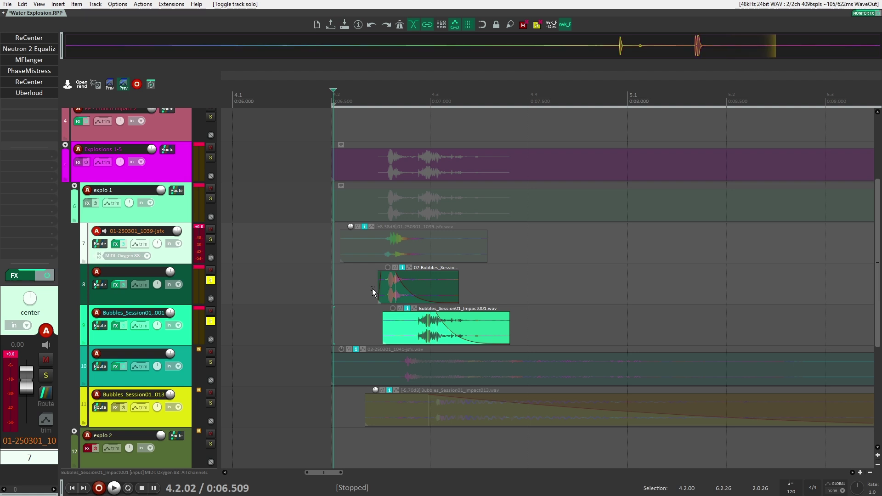
{"action": "left_click", "coordinate": [211, 321]}
Step: Solo the 03-250301_1041-jsfx and Bubbles_Session01_Impact013 layers, play them together, and clear both solos
{"action": "left_click", "coordinate": [210, 363]}
{"action": "left_click", "coordinate": [211, 403]}
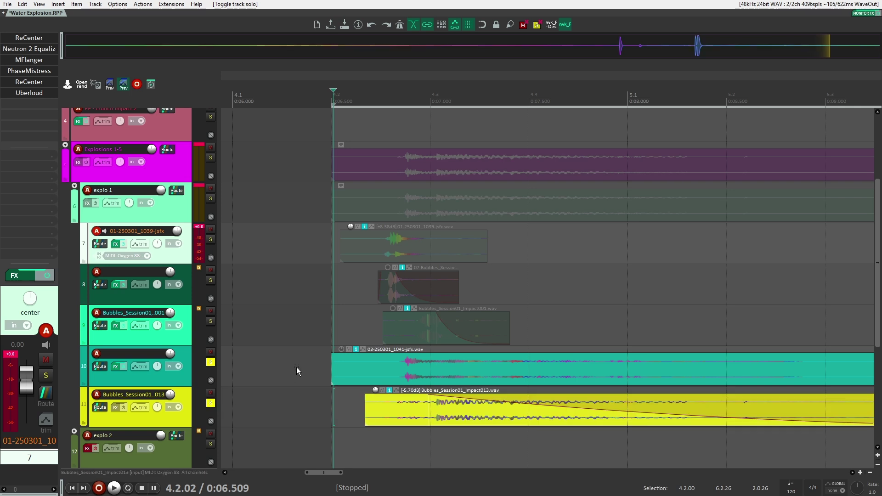
{"action": "key", "text": "space"}
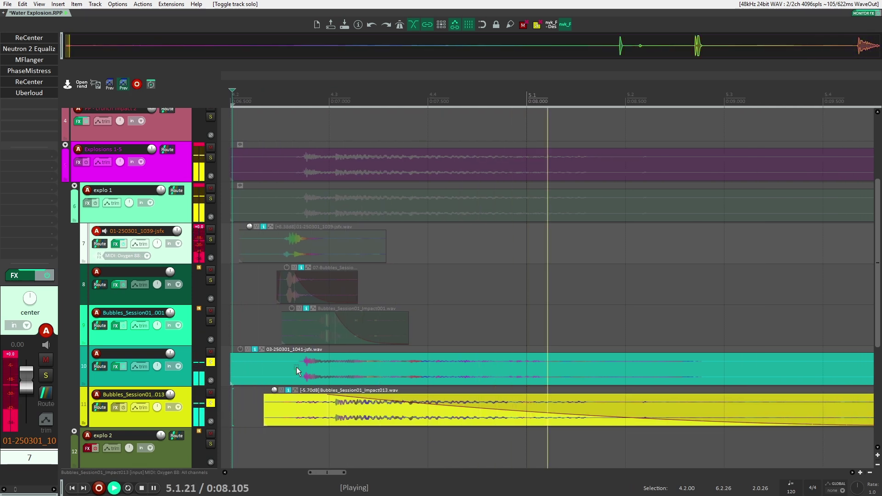
{"action": "key", "text": "space"}
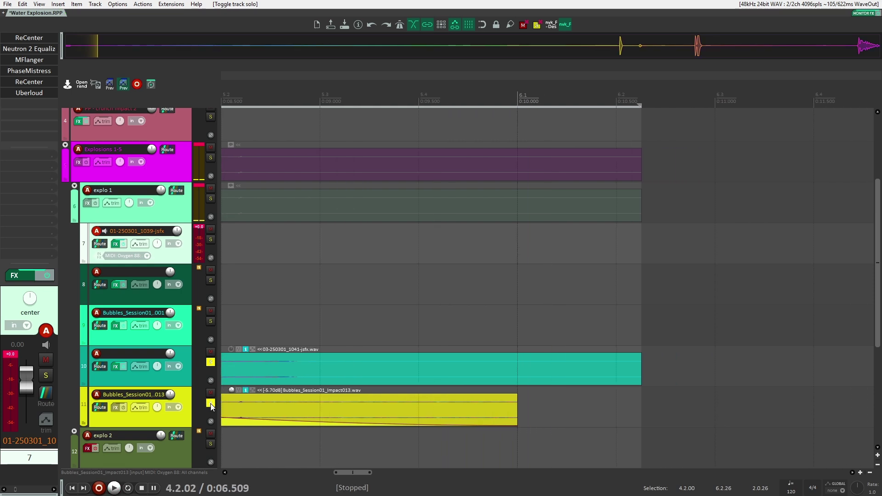
{"action": "left_click", "coordinate": [210, 402]}
{"action": "left_click", "coordinate": [211, 362]}
{"action": "scroll", "coordinate": [252, 312], "scroll_direction": "down", "scroll_amount": 4}
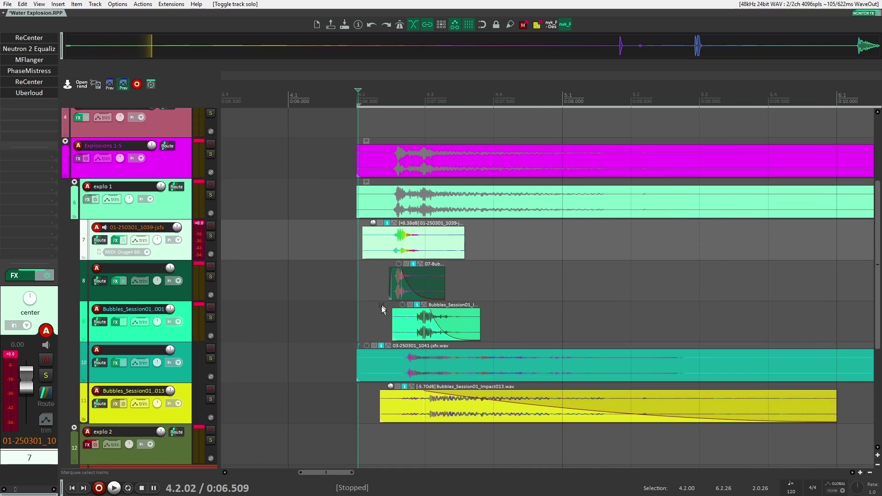
Step: Compare the PP - sweep patch with and without its second filter and Transient Shaper, leaving both modules enabled
{"action": "scroll", "coordinate": [170, 286], "scroll_direction": "up", "scroll_amount": 1}
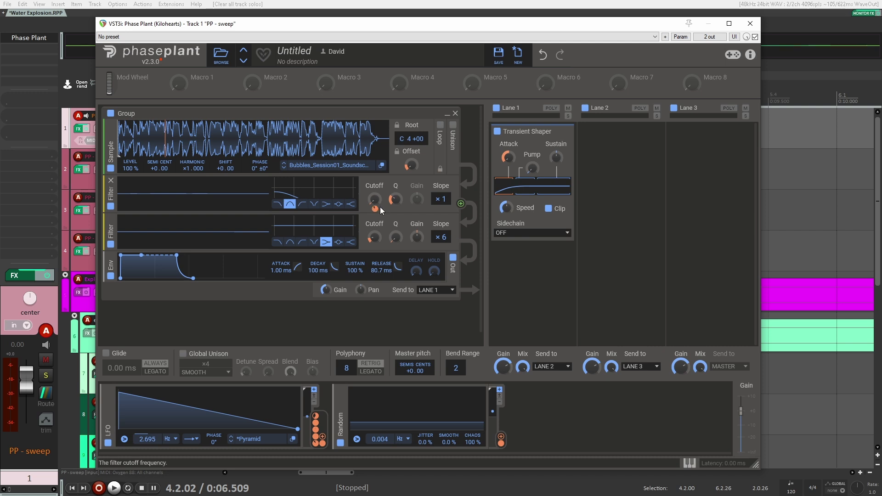
{"action": "left_click", "coordinate": [110, 244]}
{"action": "left_click", "coordinate": [497, 132]}
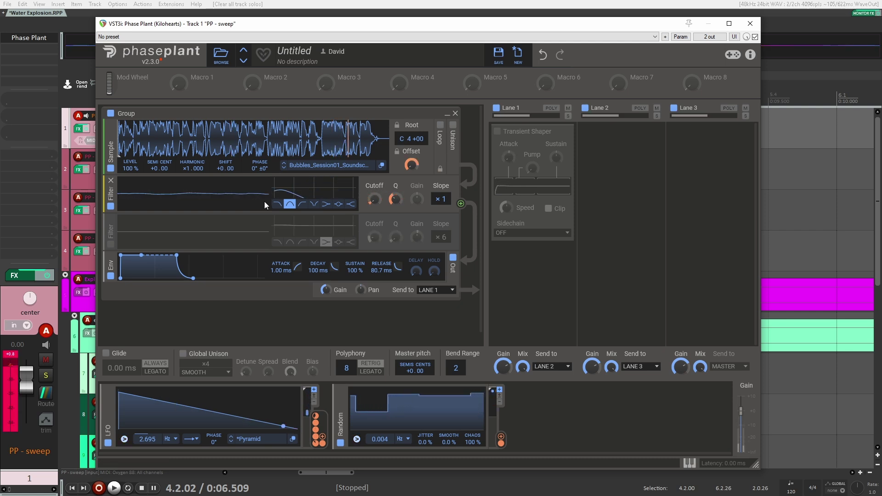
{"action": "left_click", "coordinate": [111, 243]}
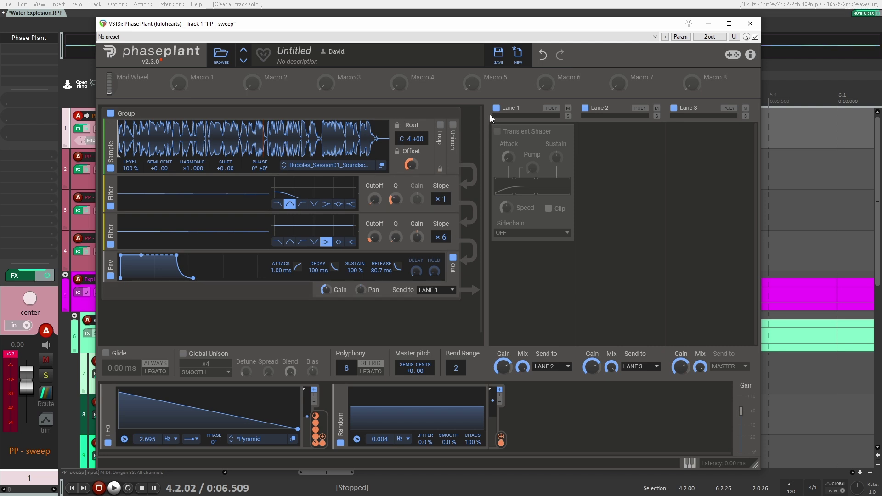
{"action": "left_click", "coordinate": [496, 132]}
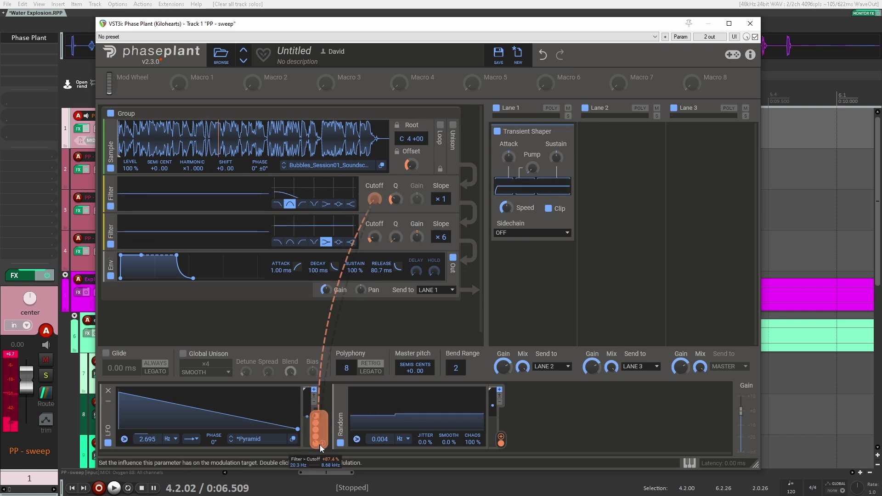
Step: Modulate the Transient Shaper's Attack with the LFO at +100% and reduce its Sustain
{"action": "left_click_drag", "start_coordinate": [319, 425], "coordinate": [509, 158]}
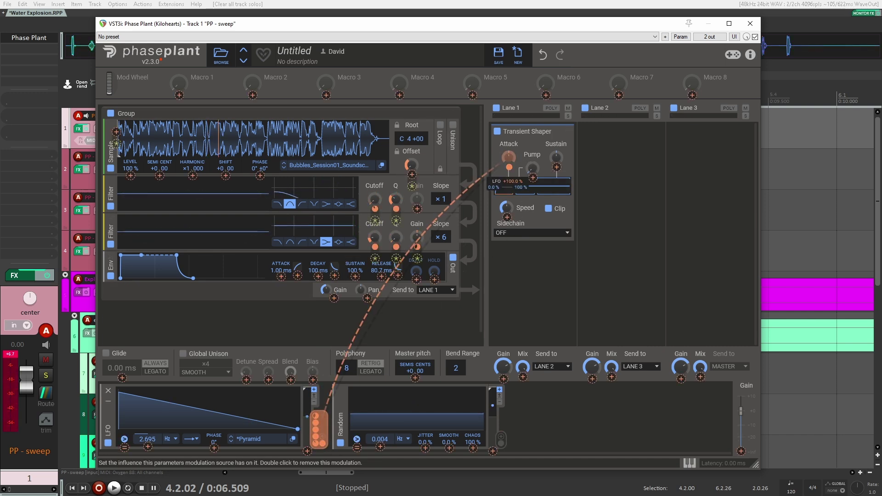
{"action": "double_click", "coordinate": [509, 167]}
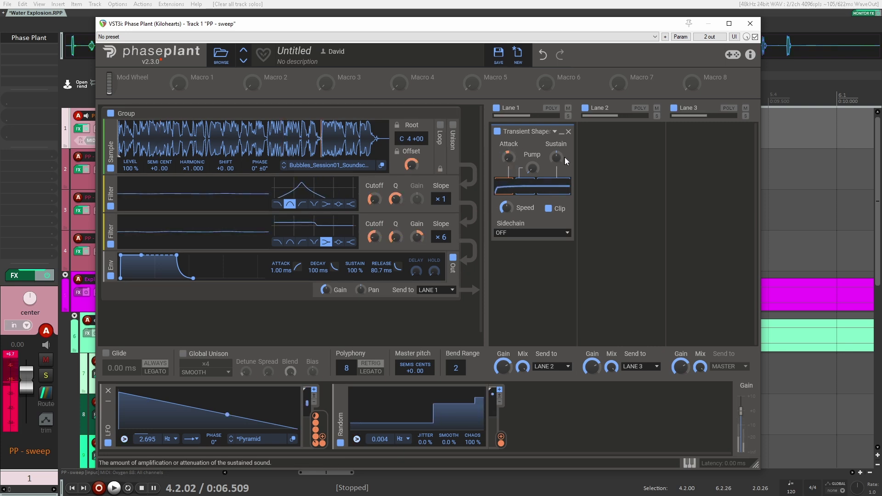
{"action": "left_click_drag", "start_coordinate": [556, 157], "coordinate": [555, 163]}
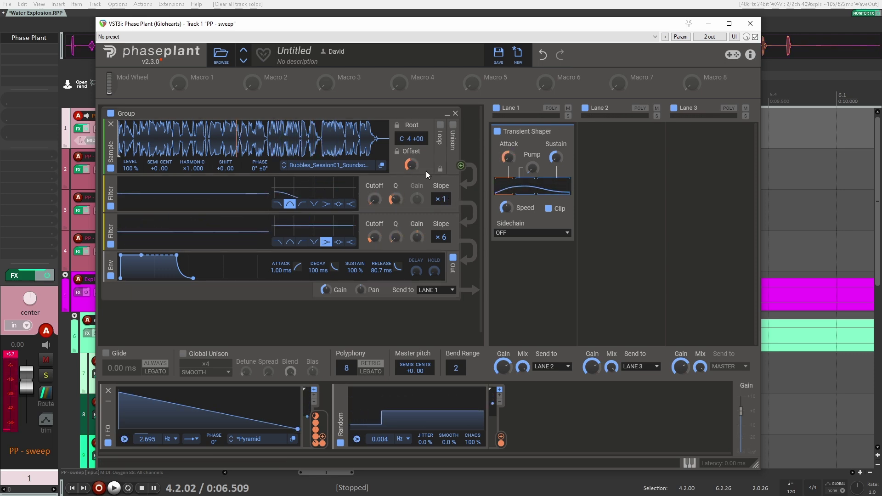
Step: Set the first filter's slope to ×4 in the PP - sweep patch and close the synth window
{"action": "left_click_drag", "start_coordinate": [434, 24], "coordinate": [476, 222]}
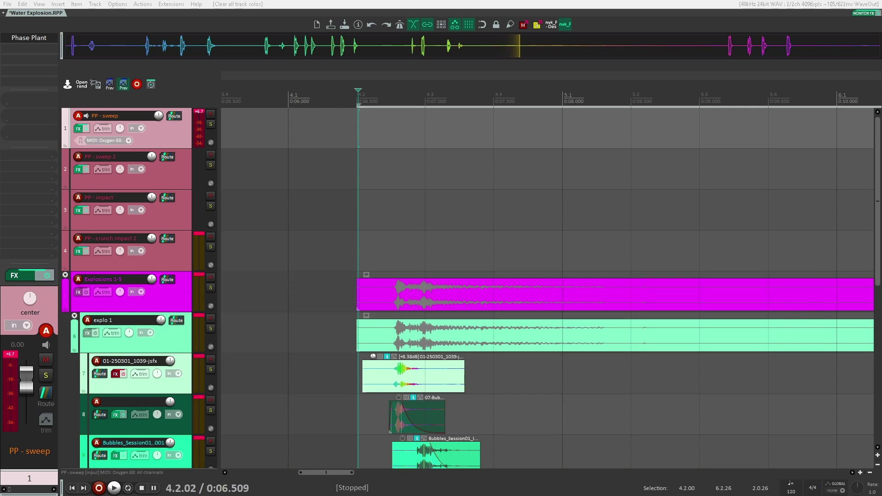
{"action": "scroll", "coordinate": [411, 301], "scroll_direction": "down", "scroll_amount": 1}
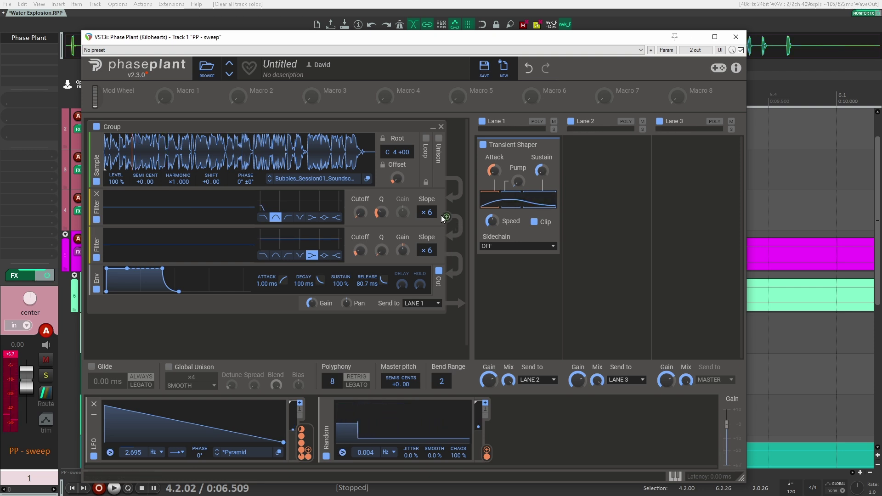
{"action": "scroll", "coordinate": [430, 214], "scroll_direction": "down", "scroll_amount": 1}
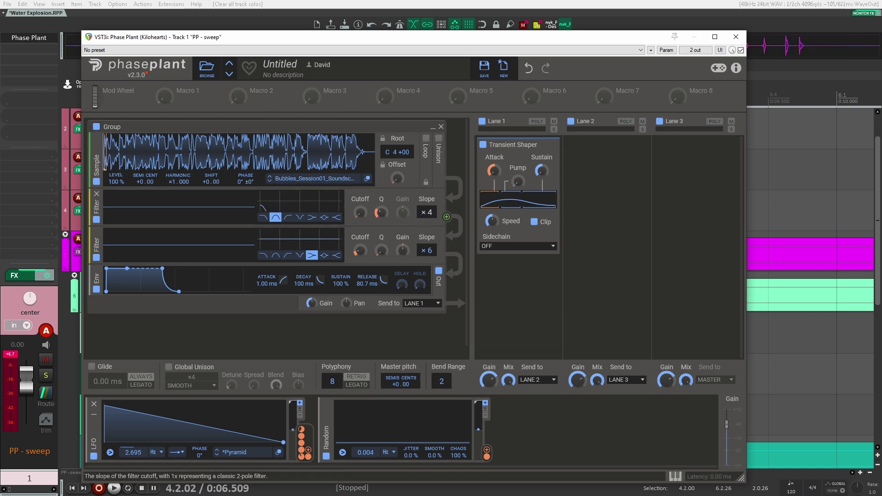
{"action": "scroll", "coordinate": [427, 213], "scroll_direction": "up", "scroll_amount": 2}
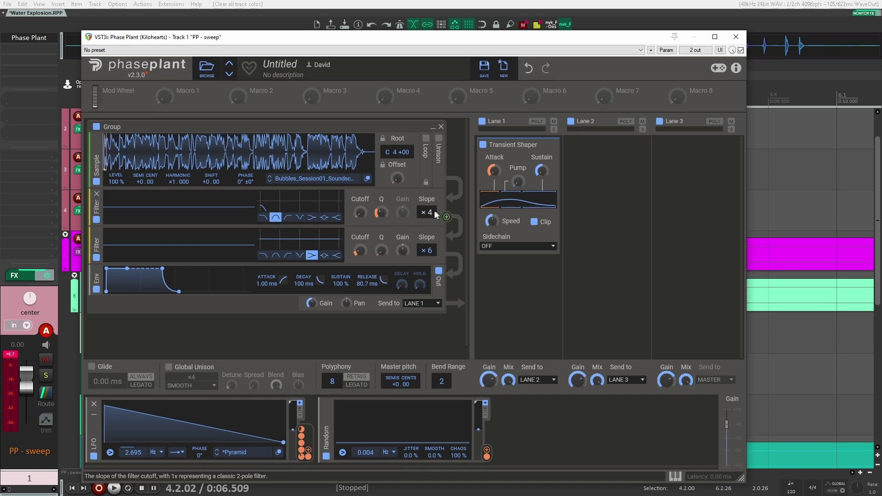
{"action": "left_click", "coordinate": [735, 37]}
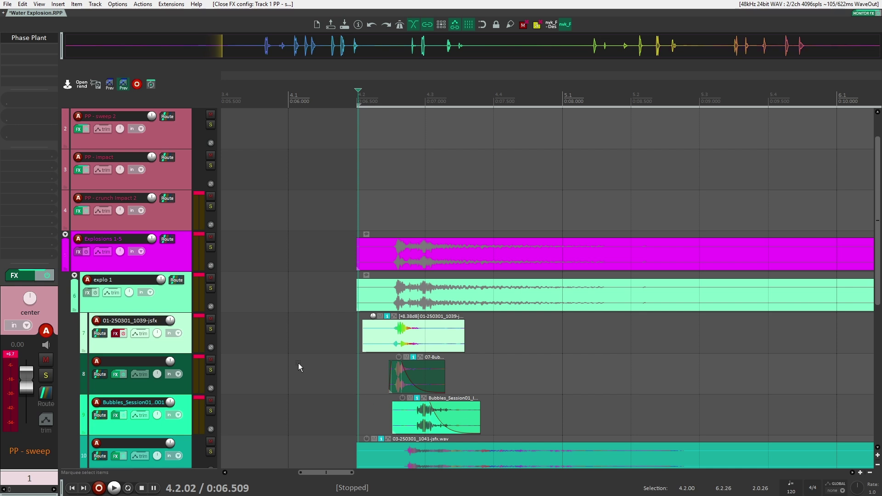
Step: Solo the 01-250301_1039-jsfx track, switch on its FX chain, and bypass each plugin in it individually
{"action": "left_click", "coordinate": [124, 347]}
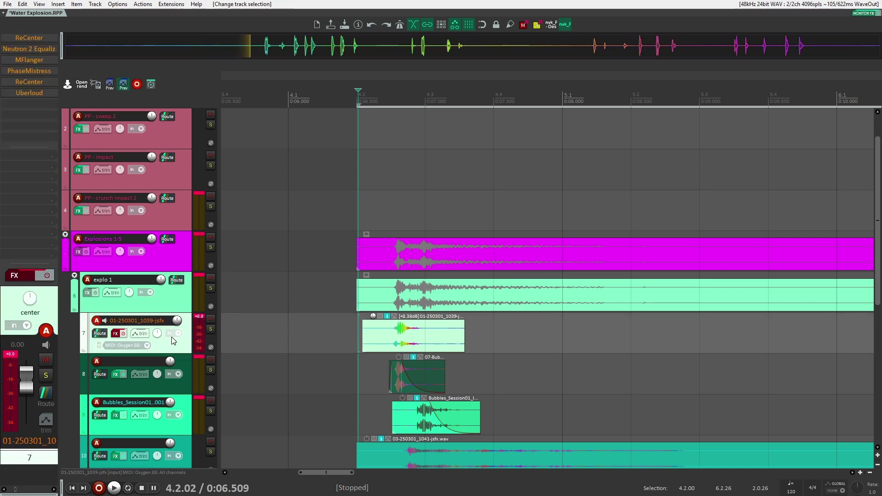
{"action": "left_click", "coordinate": [210, 329]}
{"action": "left_click", "coordinate": [123, 333]}
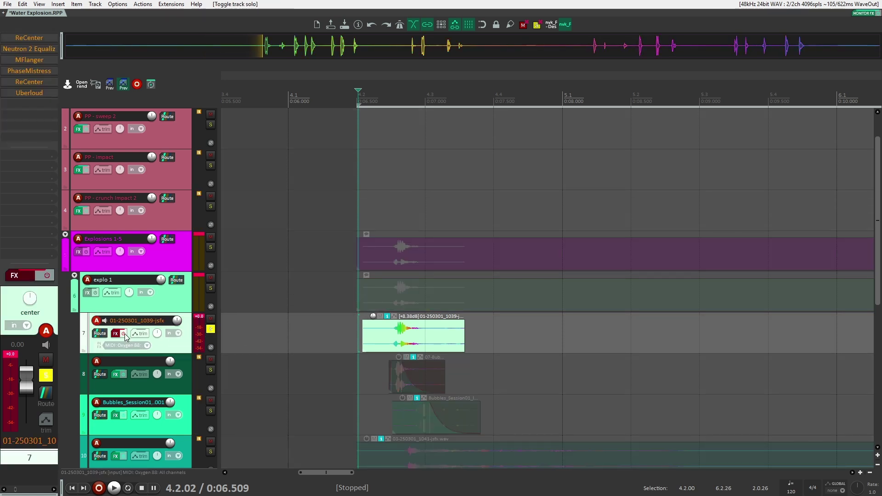
{"action": "left_click", "coordinate": [30, 72]}
{"action": "left_click", "coordinate": [29, 59]}
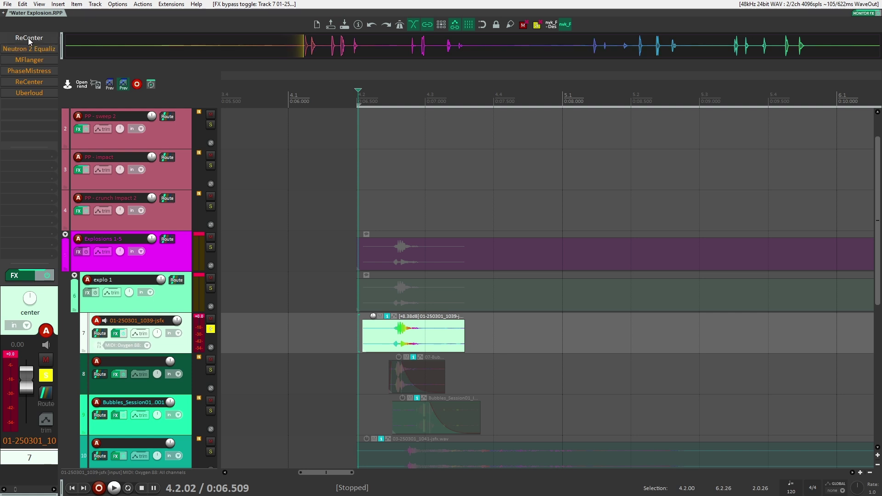
{"action": "left_click", "coordinate": [28, 38]}
Step: Play the soloed 01-250301_1039-jsfx layer without effects from just before the item's start
{"action": "scroll", "coordinate": [353, 286], "scroll_direction": "down", "scroll_amount": 2}
{"action": "scroll", "coordinate": [362, 262], "scroll_direction": "up", "scroll_amount": 3}
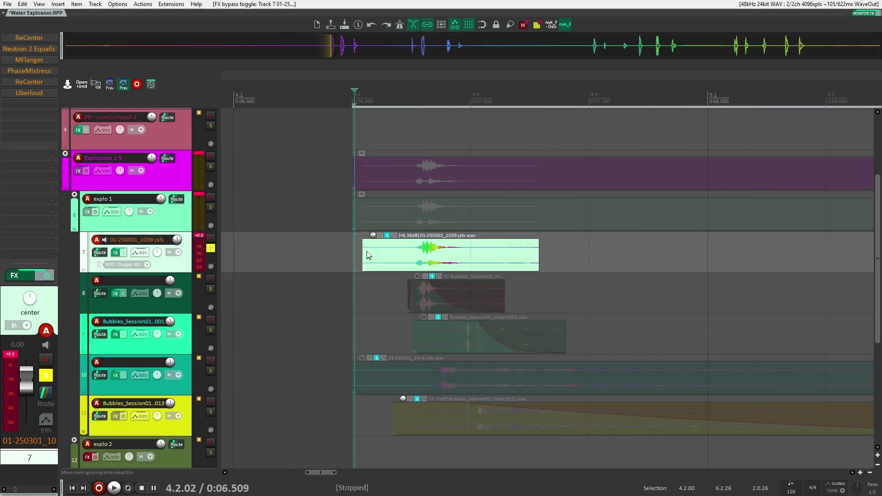
{"action": "left_click", "coordinate": [334, 252]}
{"action": "scroll", "coordinate": [174, 272], "scroll_direction": "down", "scroll_amount": 5}
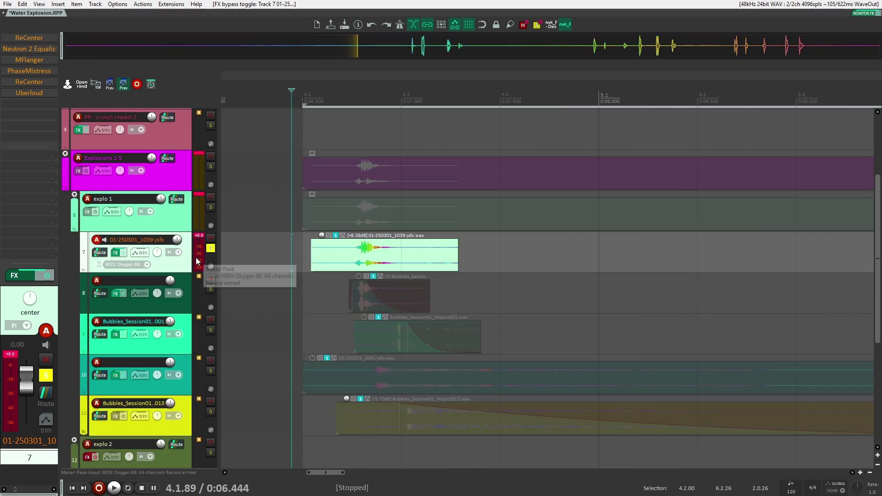
{"action": "key", "text": "space"}
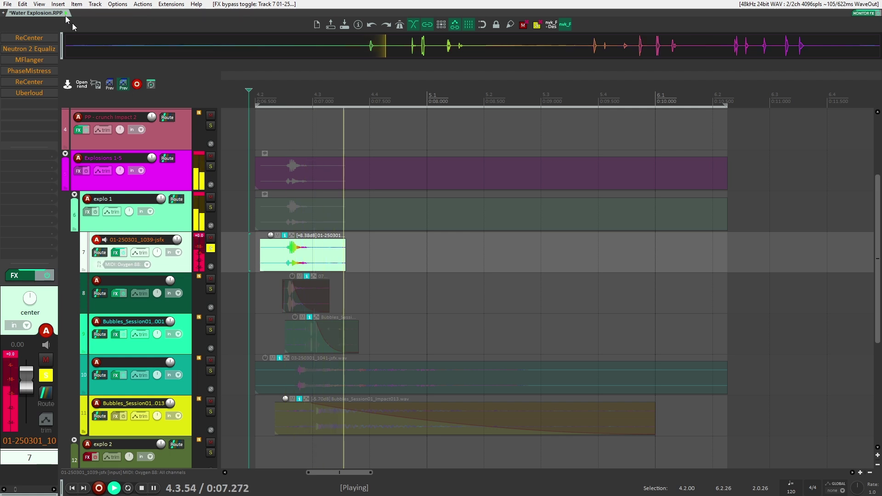
{"action": "key", "text": "space"}
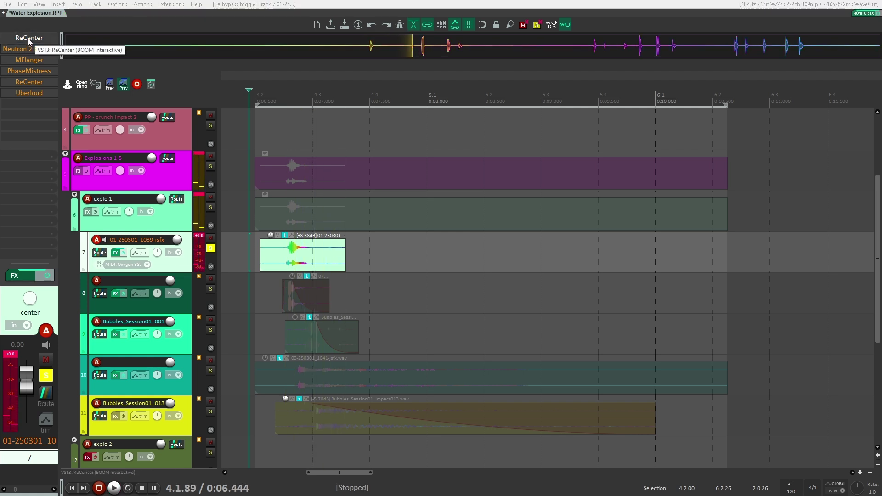
Step: Enable the first ReCenter and the Neutron 2 Equalizer on the soloed layer, replaying the sound in between
{"action": "key", "text": "space"}
{"action": "key", "text": "space"}
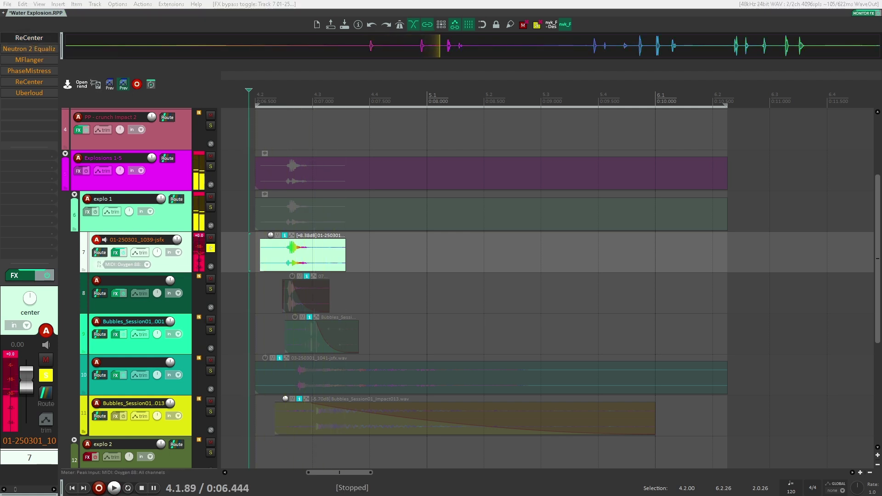
{"action": "left_click", "coordinate": [29, 38]}
{"action": "key", "text": "space"}
{"action": "key", "text": "space"}
{"action": "left_click", "coordinate": [44, 49]}
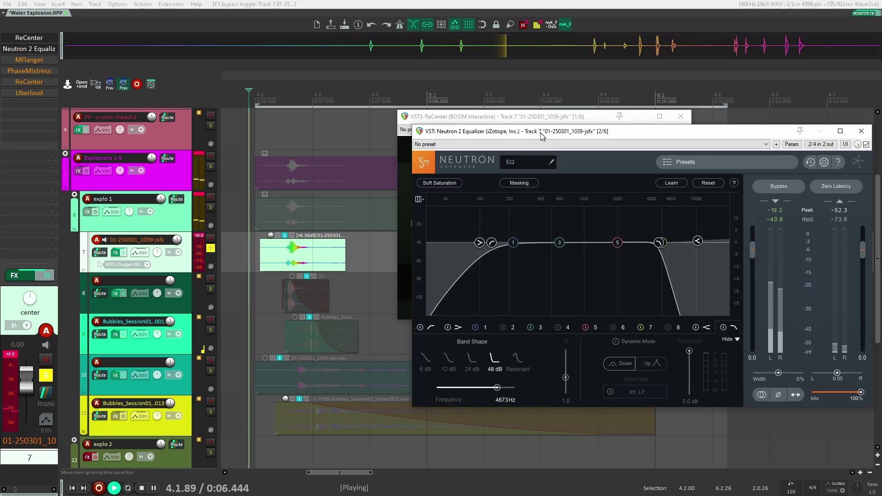
Step: Enable MFlanger and PhaseMistress on the soloed layer, auditioning the sound as each effect is added
{"action": "left_click", "coordinate": [29, 60]}
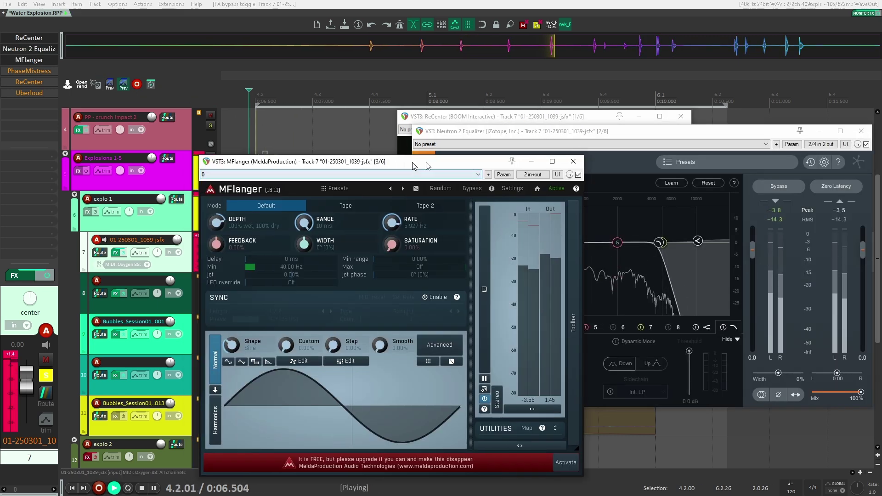
{"action": "left_click_drag", "start_coordinate": [442, 163], "coordinate": [618, 100]}
{"action": "key", "text": "space"}
{"action": "left_click", "coordinate": [29, 70]}
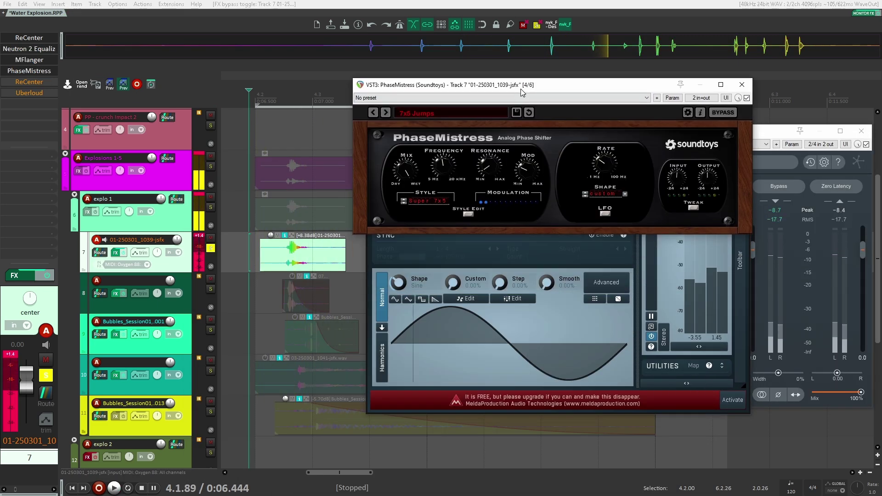
{"action": "key", "text": "space"}
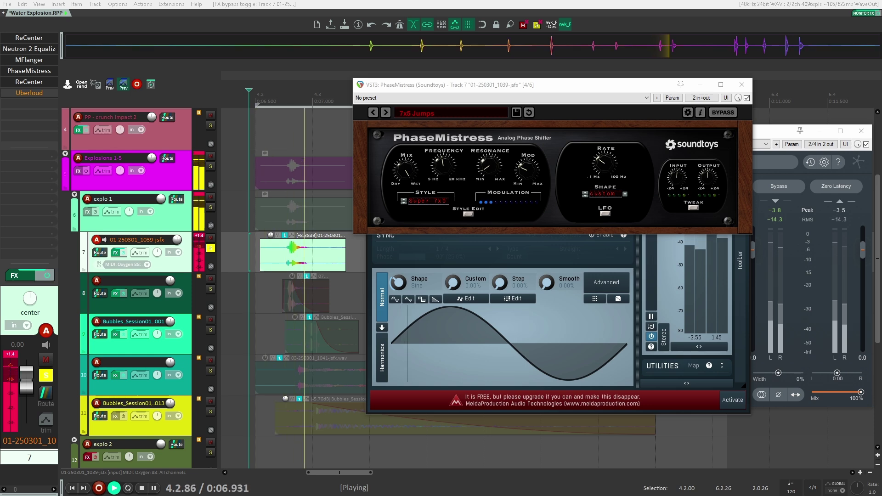
Step: Open the second ReCenter on the soloed layer and enable Uberloud, auditioning the sound with the effects running
{"action": "left_click", "coordinate": [29, 81]}
{"action": "key", "text": "space"}
{"action": "key", "text": "space"}
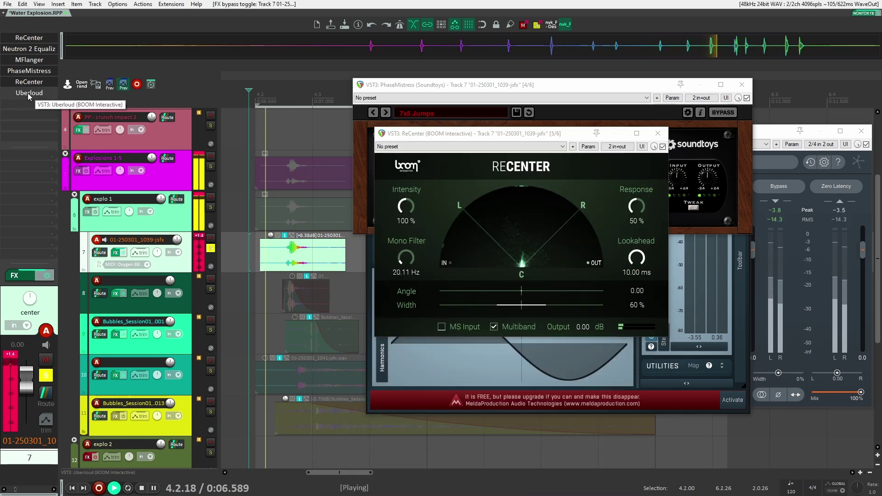
{"action": "left_click", "coordinate": [657, 133]}
{"action": "key", "text": "space"}
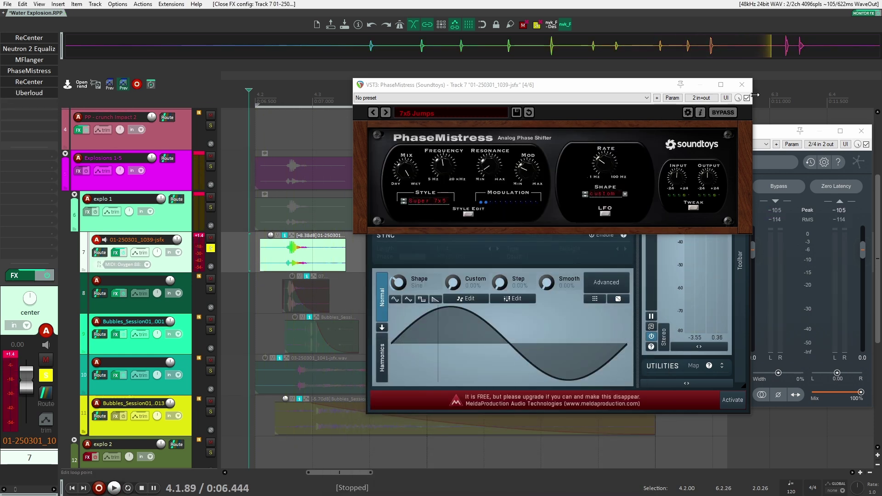
Step: Bypass PhaseMistress on the soloed layer and replay the sound with all plugin windows closed
{"action": "left_click_drag", "start_coordinate": [645, 92], "coordinate": [539, 90]}
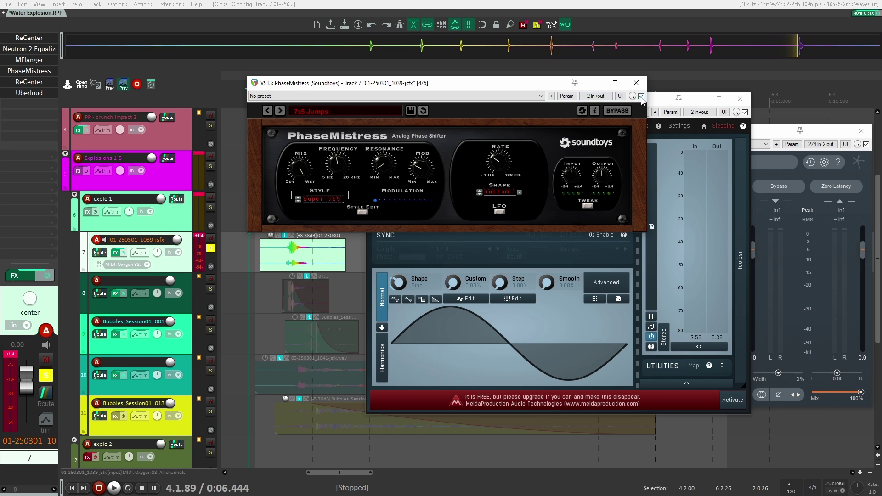
{"action": "left_click", "coordinate": [642, 97]}
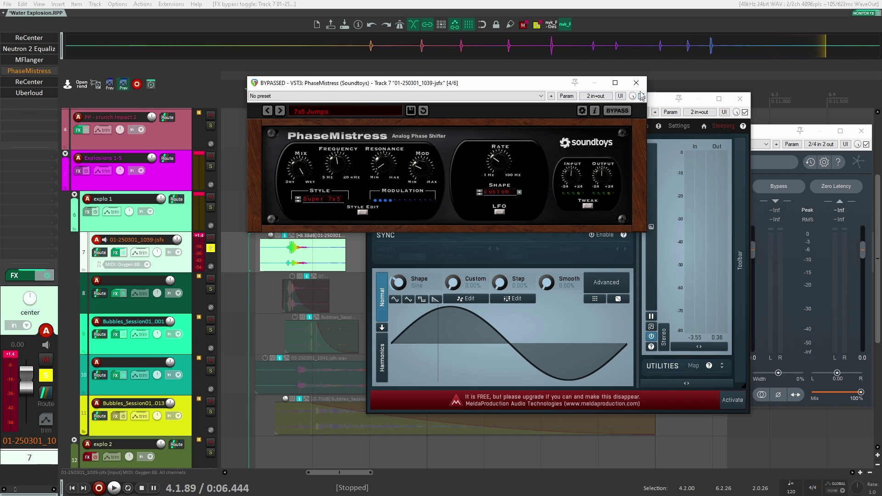
{"action": "left_click", "coordinate": [636, 83]}
{"action": "left_click", "coordinate": [740, 98]}
{"action": "left_click", "coordinate": [862, 131]}
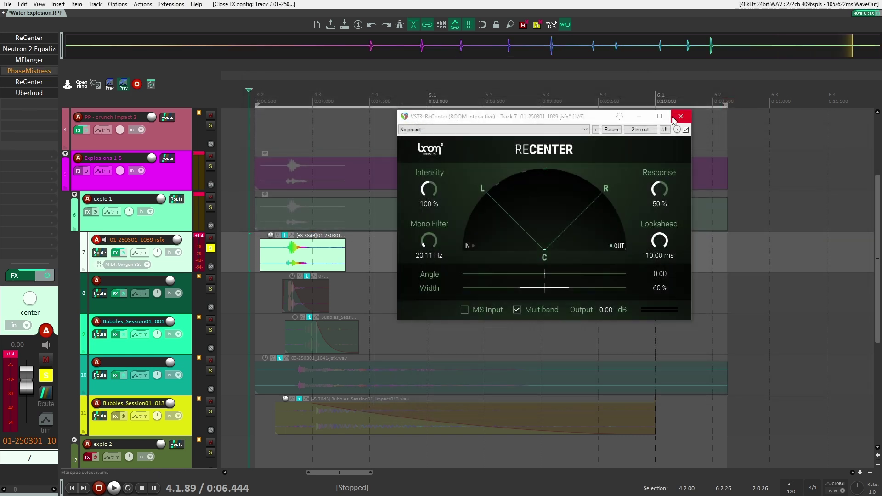
{"action": "left_click", "coordinate": [680, 116]}
{"action": "left_click", "coordinate": [261, 247]}
{"action": "key", "text": "space"}
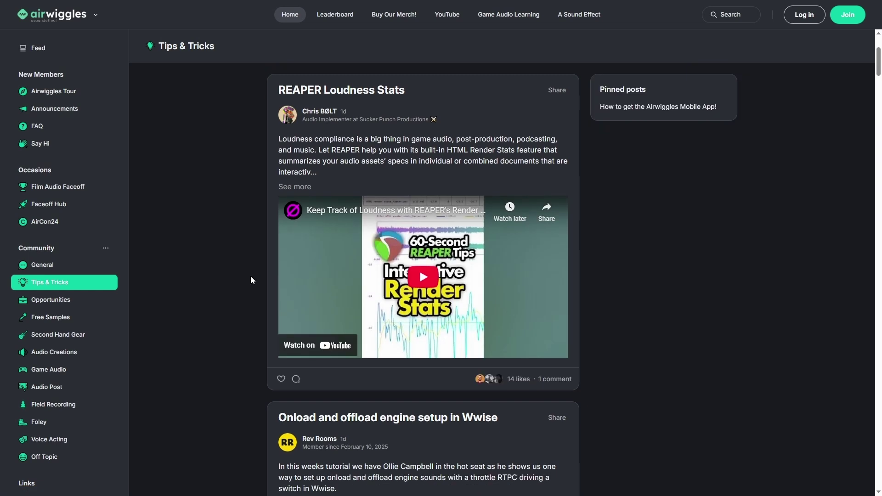
Step: Browse the Tips & Tricks, Opportunities and General spaces on the Airwiggles community website
{"action": "scroll", "coordinate": [250, 281], "scroll_direction": "down", "scroll_amount": 4}
{"action": "left_click", "coordinate": [75, 301]}
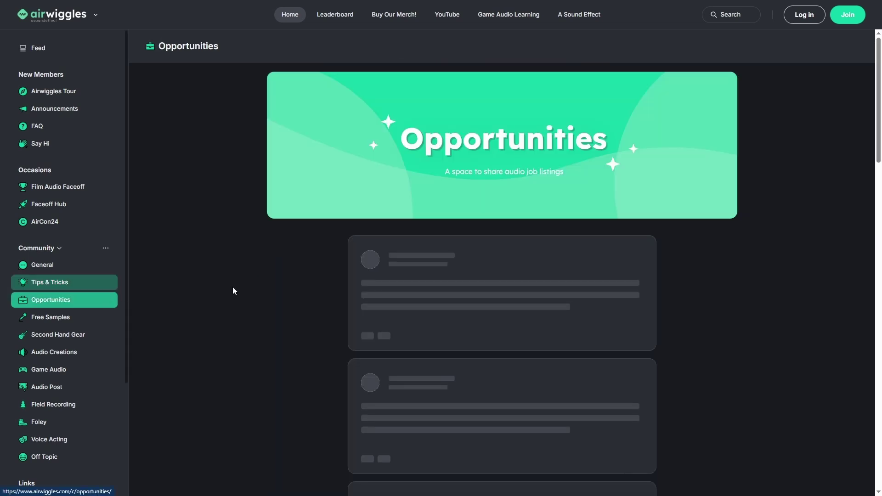
{"action": "scroll", "coordinate": [235, 287], "scroll_direction": "down", "scroll_amount": 5}
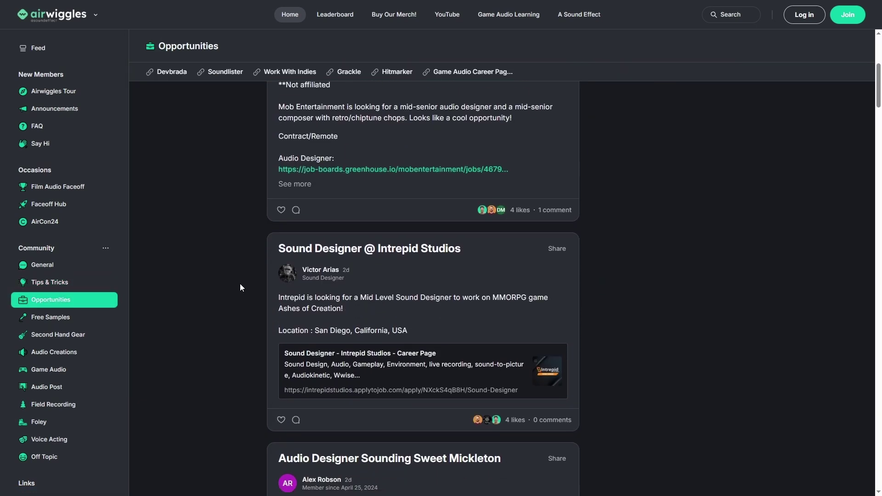
{"action": "scroll", "coordinate": [232, 294], "scroll_direction": "down", "scroll_amount": 3}
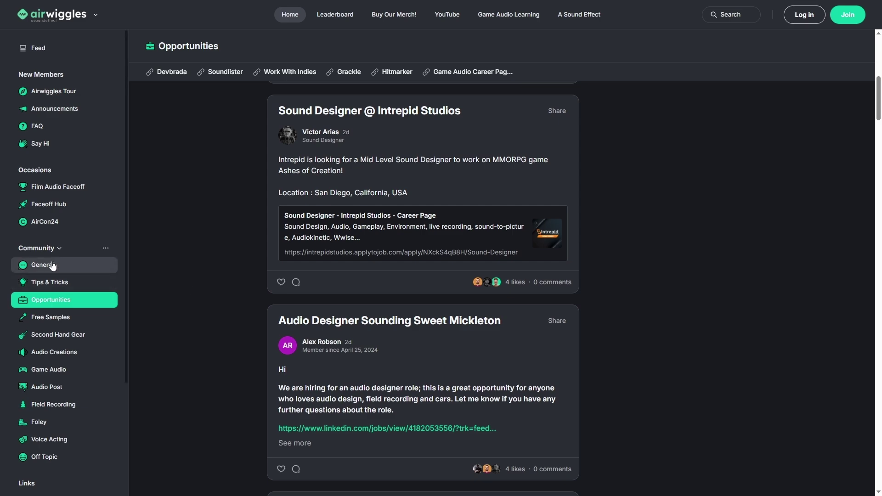
{"action": "left_click", "coordinate": [53, 266]}
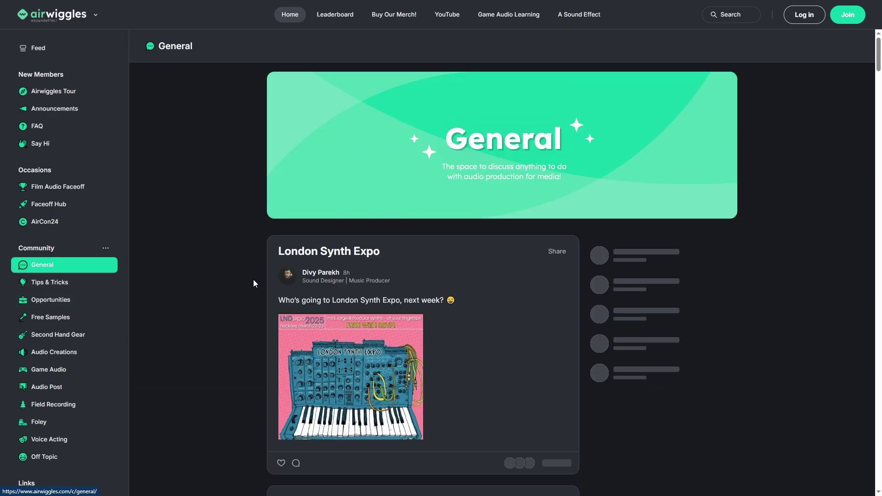
{"action": "scroll", "coordinate": [198, 226], "scroll_direction": "down", "scroll_amount": 5}
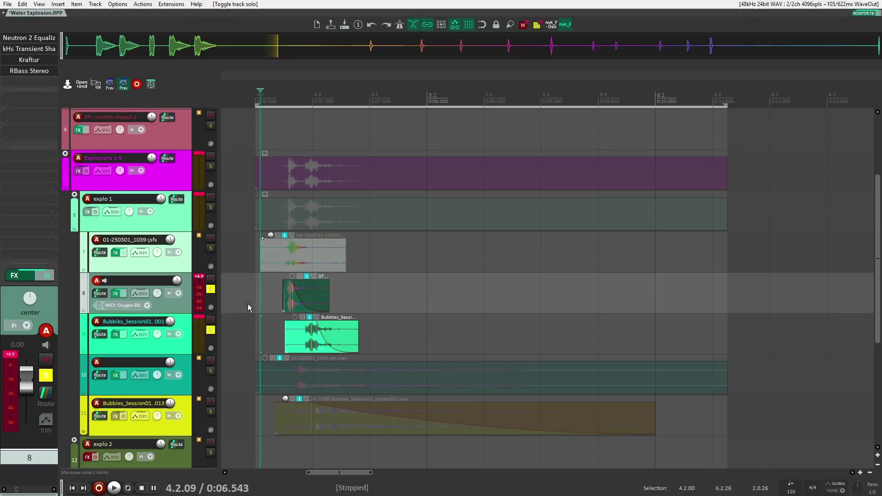
Step: In REAPER, play the soloed track 8 and Bubbles_Session01_001 layers together from just before the items start
{"action": "left_click", "coordinate": [251, 299]}
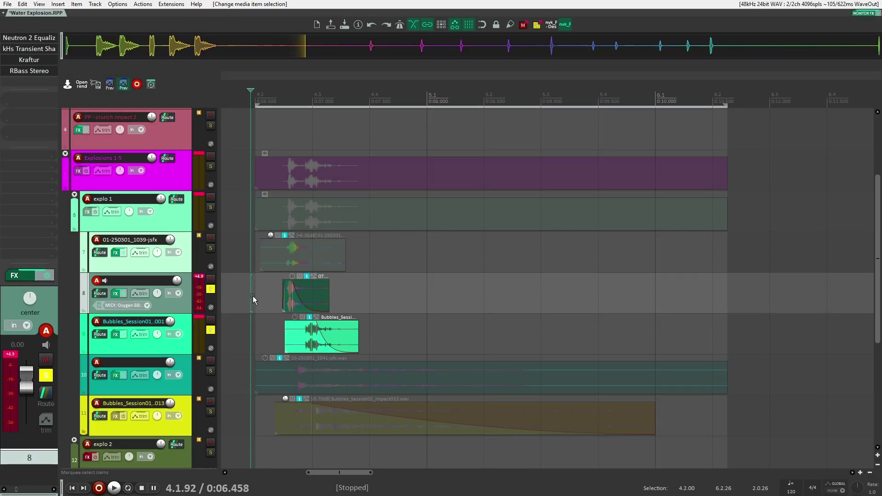
{"action": "key", "text": "space"}
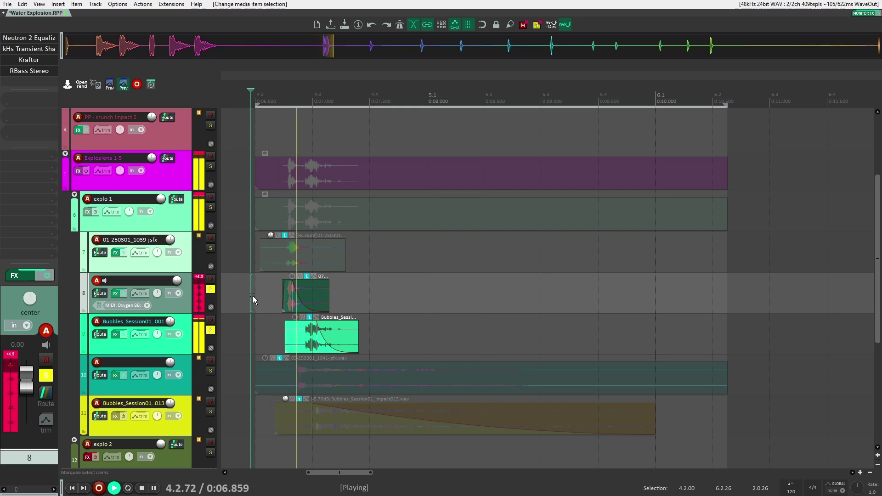
{"action": "key", "text": "space"}
Step: Unsolo the layers and open Phase Plant on the PP - crunch Impact 2 track, showing its first generator group
{"action": "scroll", "coordinate": [193, 276], "scroll_direction": "up", "scroll_amount": 3}
{"action": "left_click", "coordinate": [178, 253]}
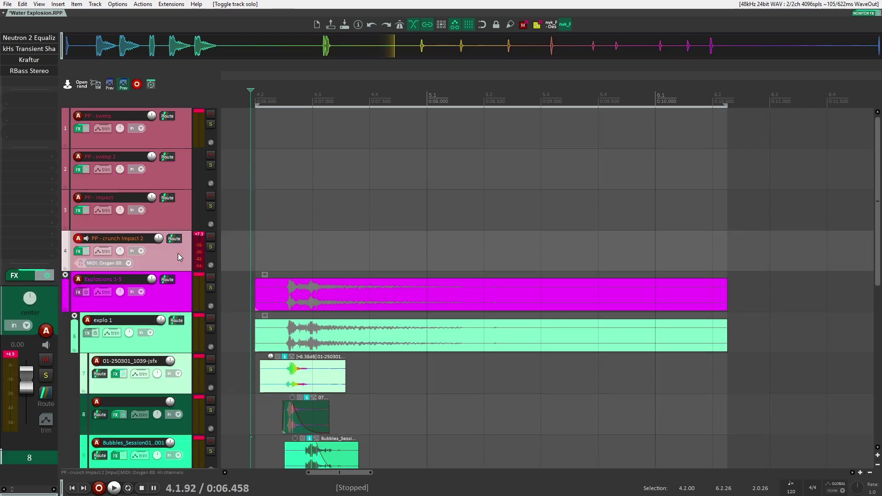
{"action": "left_click", "coordinate": [27, 38]}
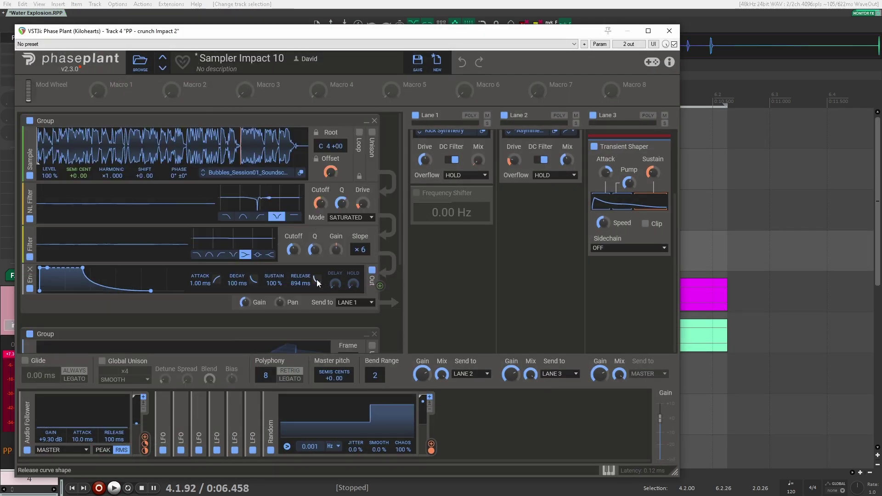
{"action": "left_click_drag", "start_coordinate": [331, 31], "coordinate": [358, 29]}
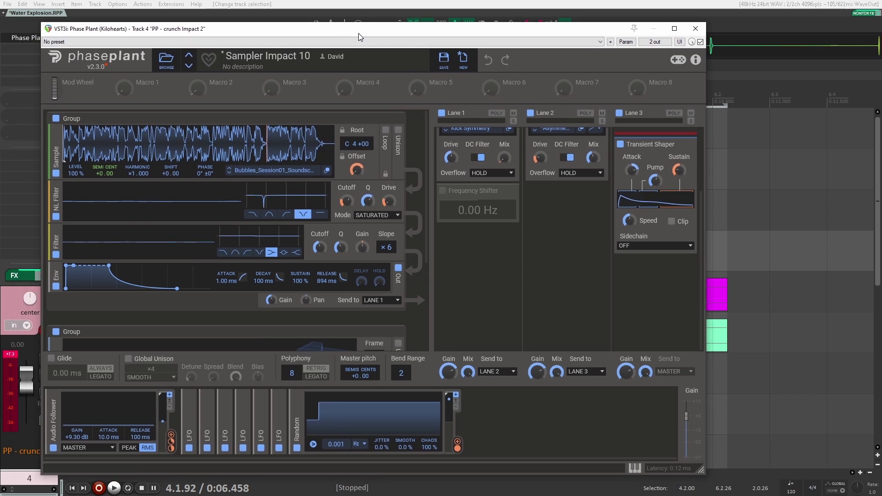
{"action": "scroll", "coordinate": [564, 283], "scroll_direction": "up", "scroll_amount": 2}
{"action": "scroll", "coordinate": [563, 283], "scroll_direction": "up", "scroll_amount": 1}
{"action": "left_click_drag", "start_coordinate": [293, 29], "coordinate": [308, 21]}
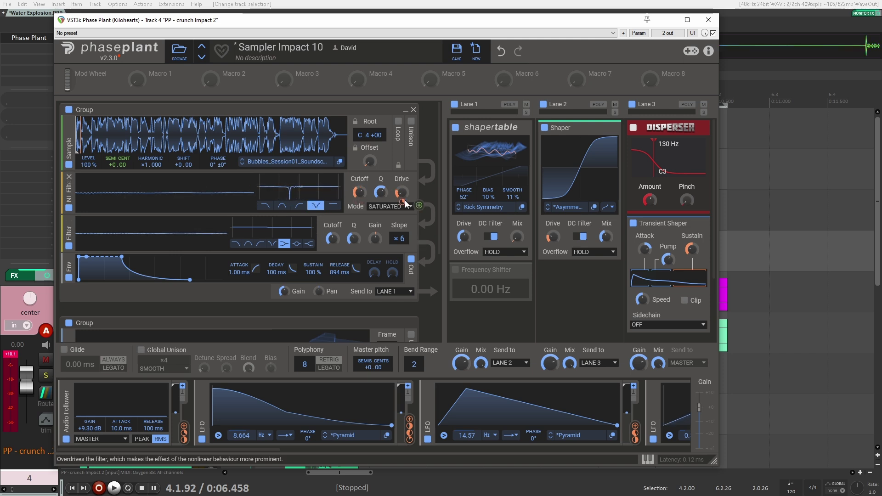
Step: Examine the modulation on the NL Filter's Drive and Cutoff and the LFOs of the Sampler Impact 10 patch
{"action": "mouse_move", "coordinate": [403, 202]}
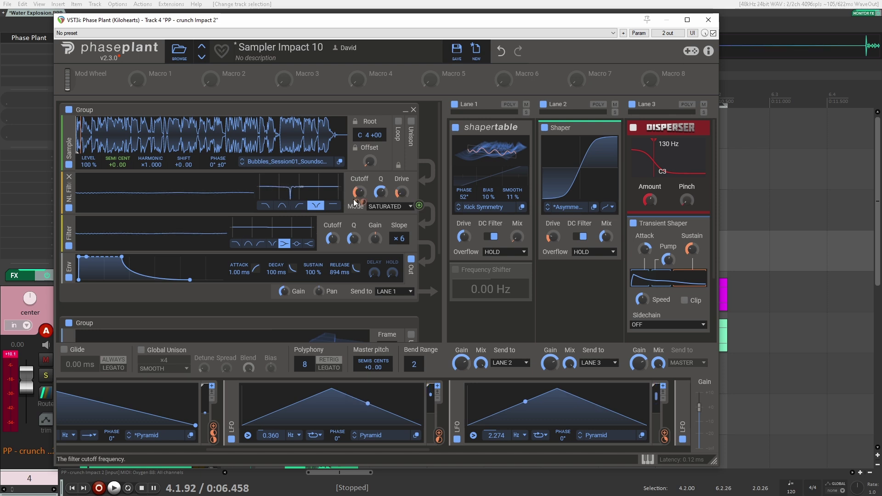
{"action": "mouse_move", "coordinate": [355, 198]}
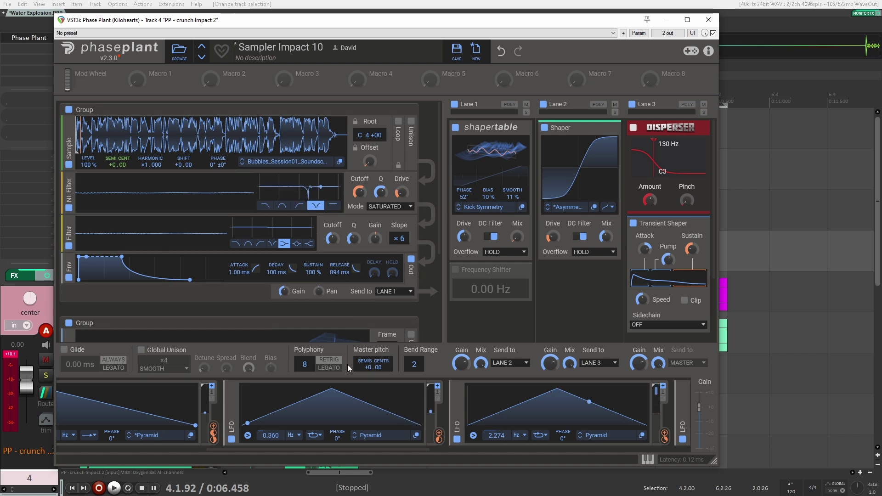
{"action": "left_click_drag", "start_coordinate": [323, 448], "coordinate": [197, 448]}
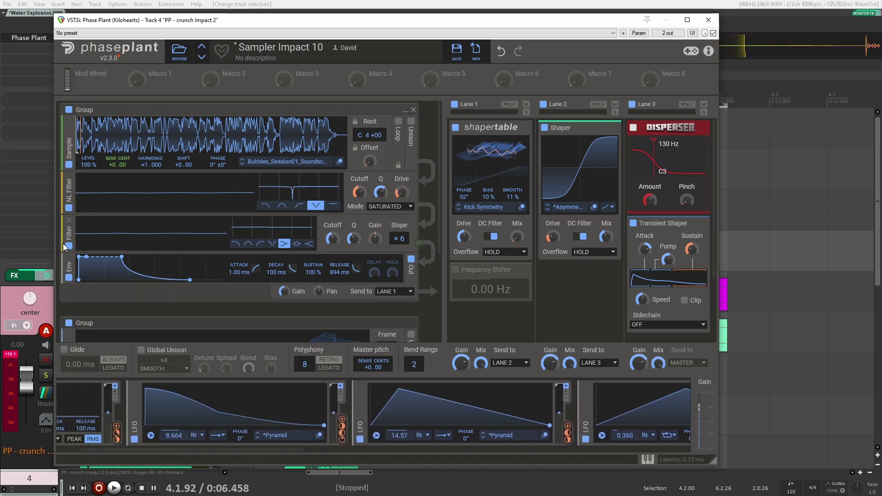
Step: Bypass the Filter below the NL Filter and re-enable it to compare the sound with and without it
{"action": "mouse_move", "coordinate": [373, 243]}
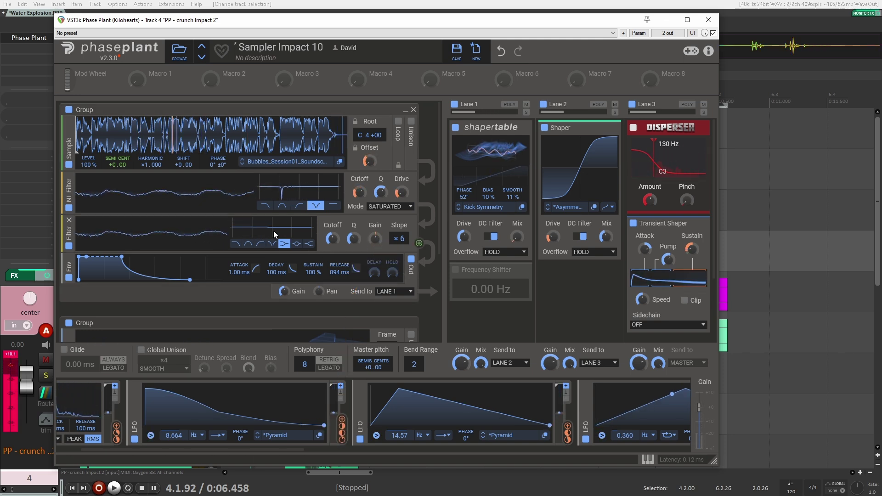
{"action": "left_click", "coordinate": [66, 245]}
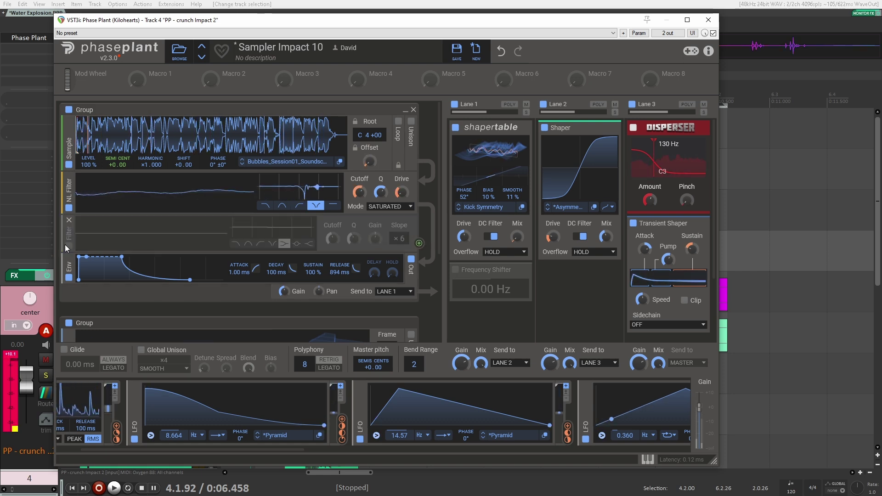
{"action": "left_click", "coordinate": [68, 248]}
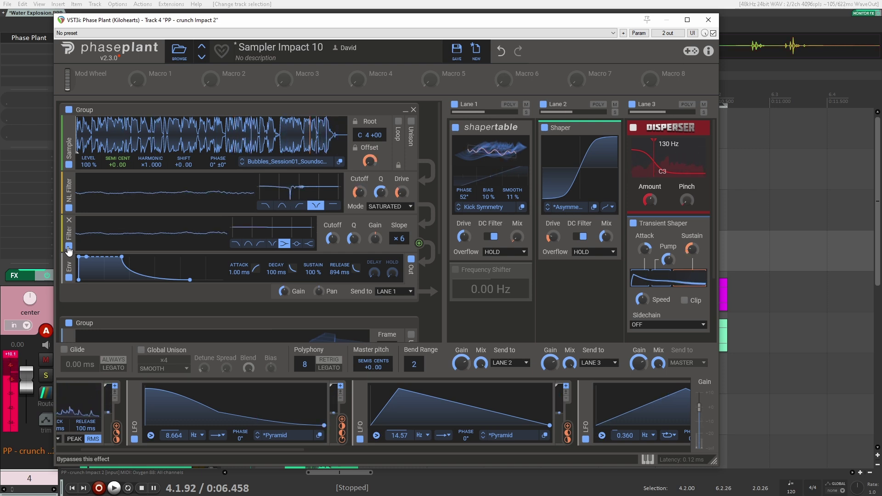
Step: Disable the Default Wavetable group and re-enable it to compare the sound with and without that layer
{"action": "scroll", "coordinate": [198, 253], "scroll_direction": "down", "scroll_amount": 2}
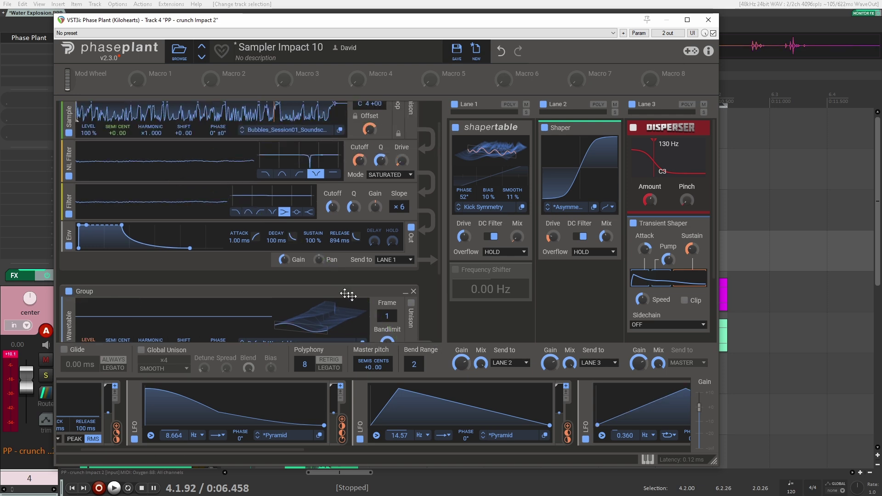
{"action": "scroll", "coordinate": [384, 293], "scroll_direction": "up", "scroll_amount": 3}
{"action": "scroll", "coordinate": [85, 282], "scroll_direction": "down", "scroll_amount": 3}
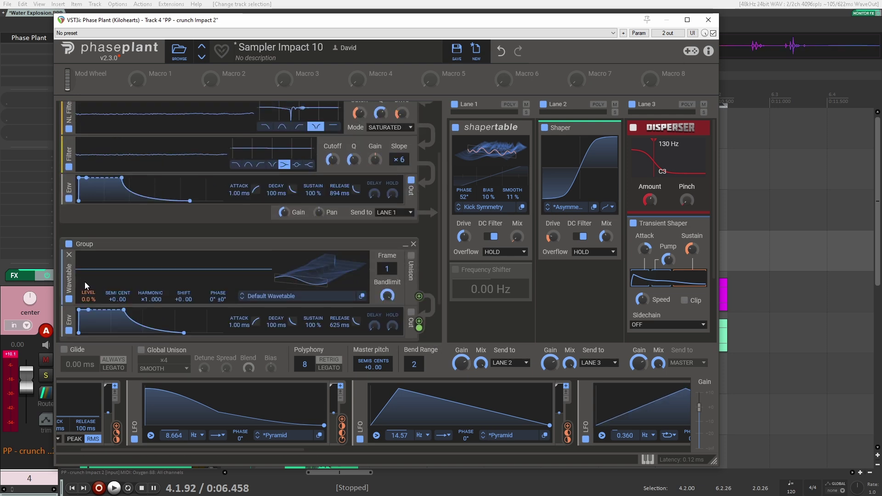
{"action": "left_click", "coordinate": [69, 244]}
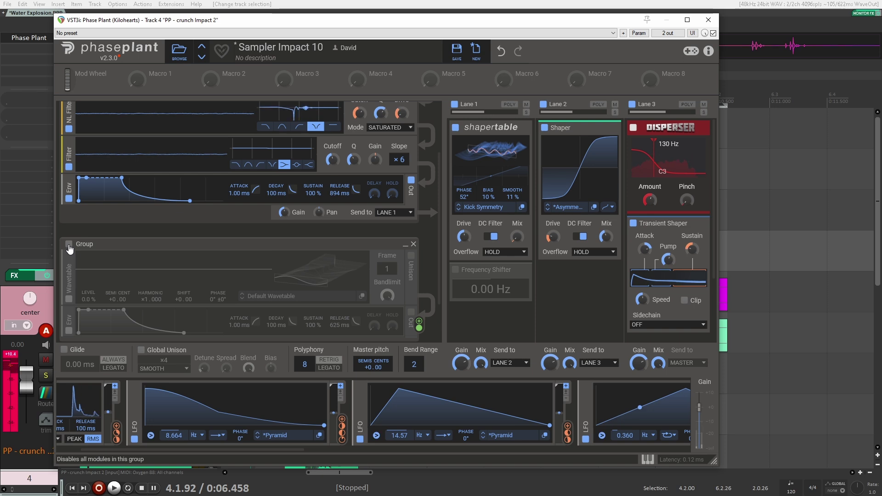
{"action": "left_click", "coordinate": [69, 246]}
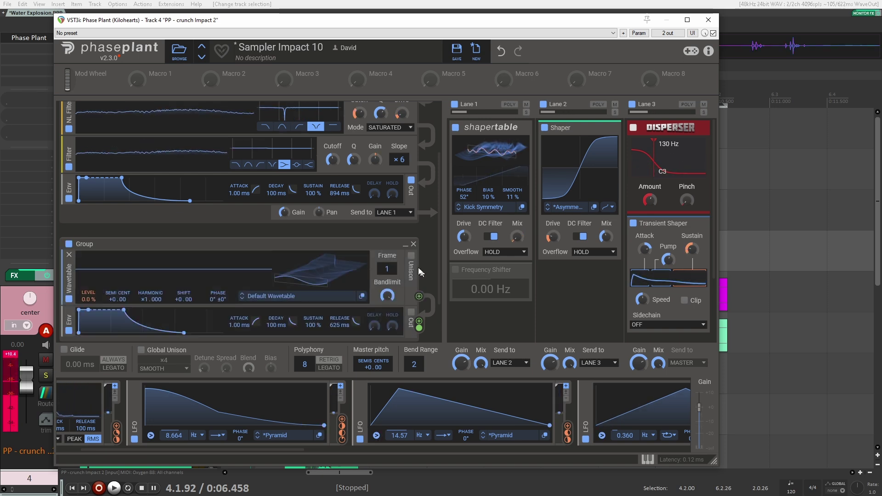
Step: Try a rate of 0.309 Hz on the LFO modulating the wavetable's level, and undo the rate change
{"action": "left_click_drag", "start_coordinate": [419, 328], "coordinate": [89, 308]}
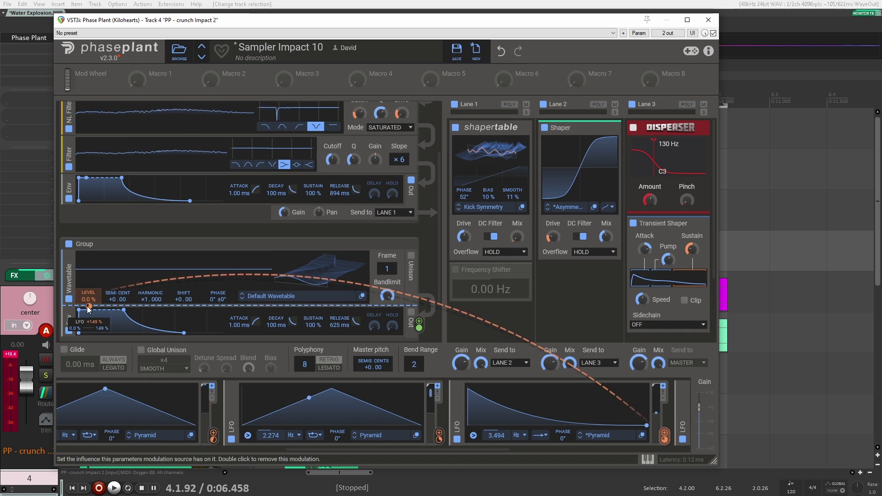
{"action": "scroll", "coordinate": [337, 299], "scroll_direction": "up", "scroll_amount": 3}
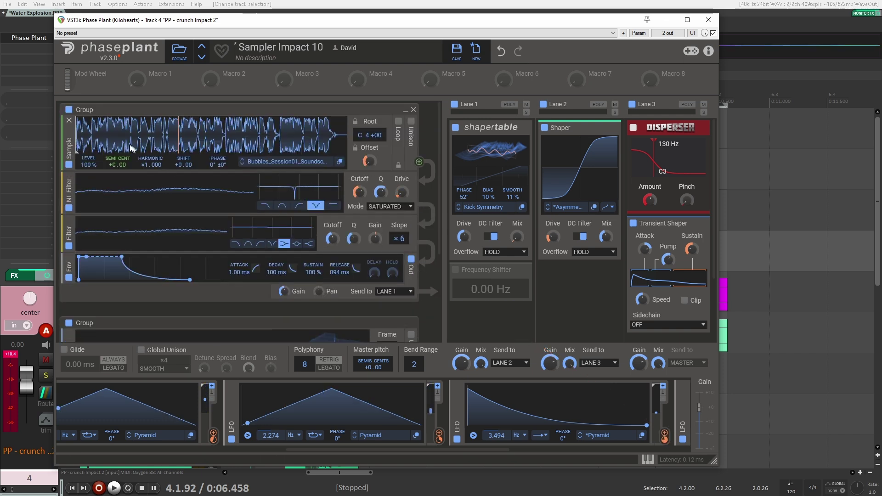
{"action": "left_click_drag", "start_coordinate": [110, 175], "coordinate": [211, 258]}
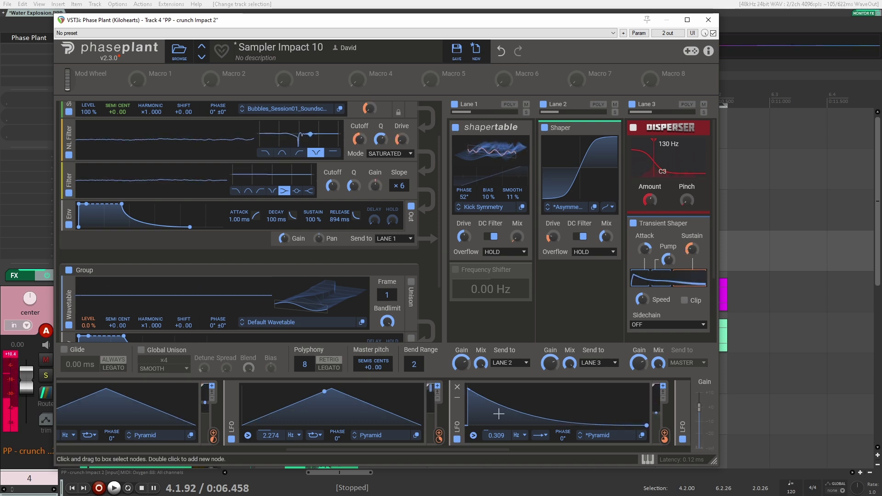
{"action": "left_click", "coordinate": [501, 51]}
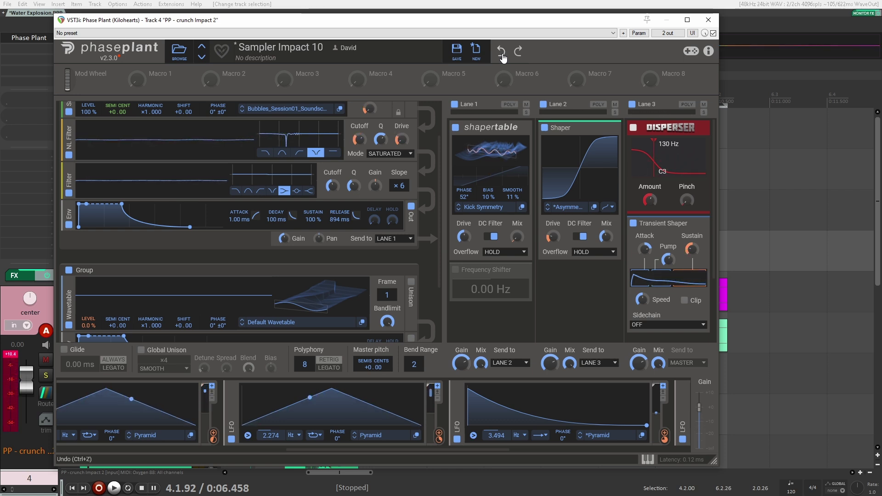
Step: Examine the Audio Follower modulation on Shapertable's Mix in Lane 1 and the Transient Shaper's Sustain modulation in Lane 3
{"action": "scroll", "coordinate": [215, 217], "scroll_direction": "down", "scroll_amount": 2}
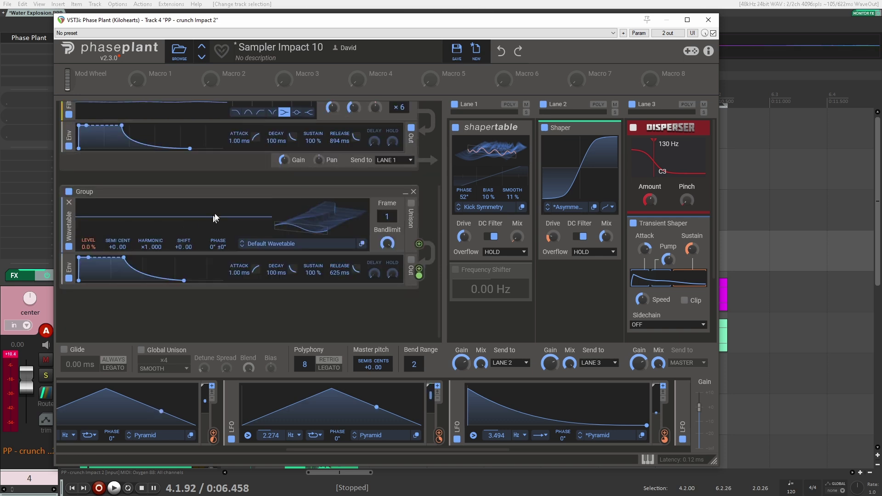
{"action": "scroll", "coordinate": [206, 228], "scroll_direction": "up", "scroll_amount": 3}
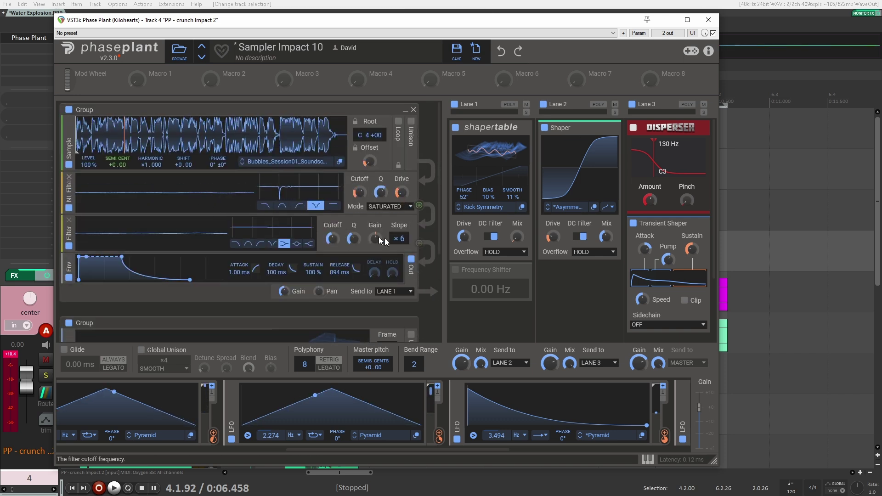
{"action": "mouse_move", "coordinate": [483, 152]}
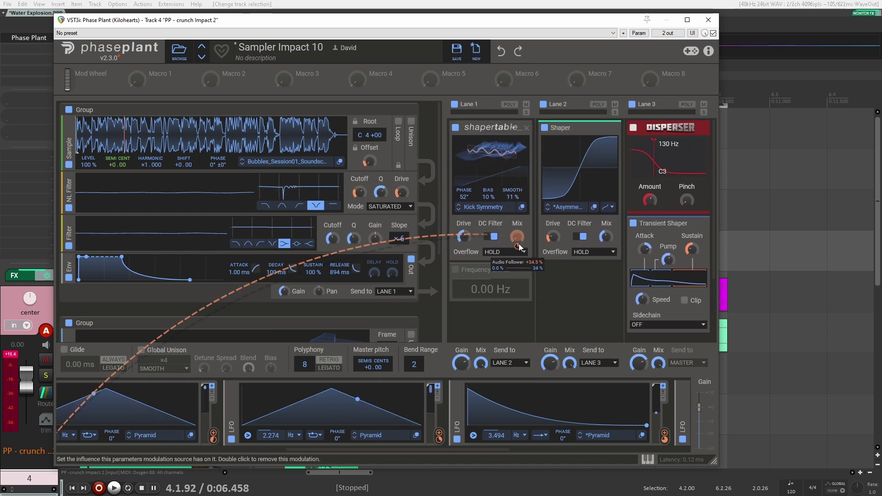
{"action": "mouse_move", "coordinate": [518, 244]}
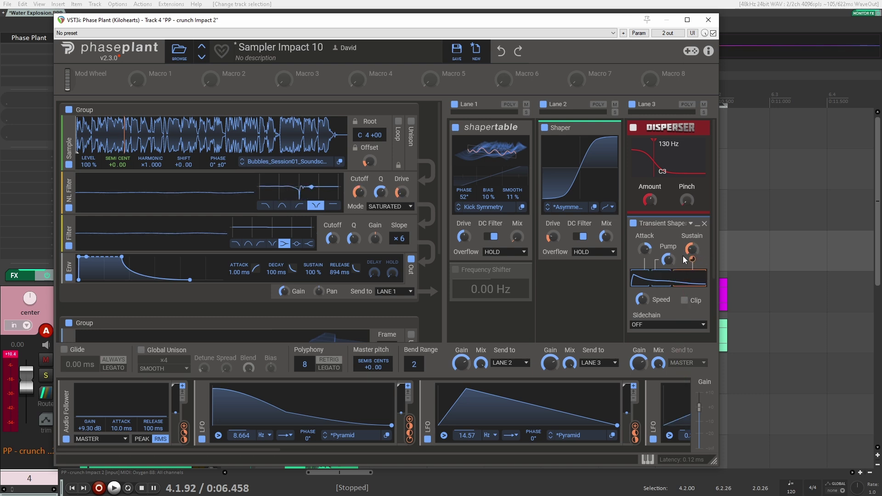
Step: Close the crunch impact patch window and solo track 8 in the explo 1 group
{"action": "mouse_move", "coordinate": [683, 250]}
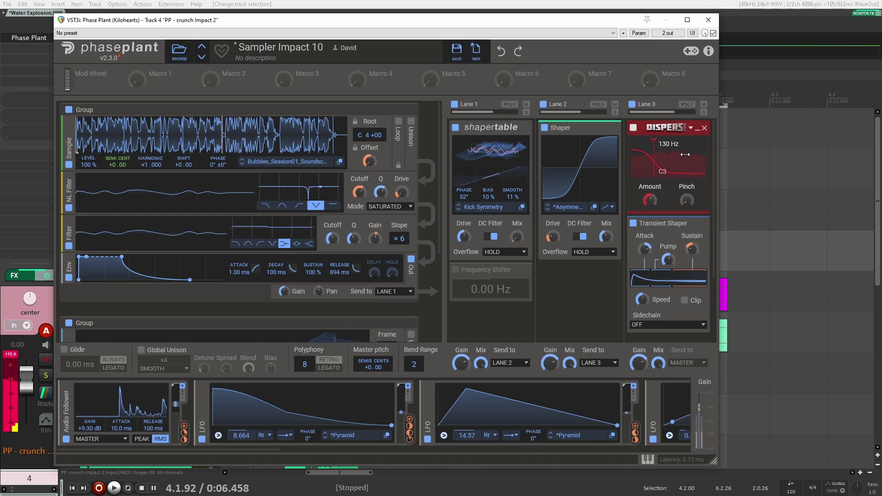
{"action": "left_click", "coordinate": [707, 20]}
{"action": "scroll", "coordinate": [490, 348], "scroll_direction": "down", "scroll_amount": 2}
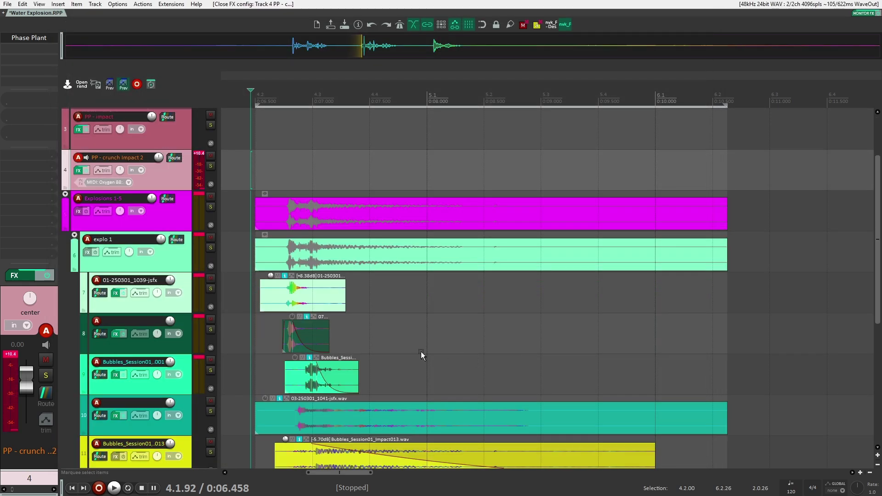
{"action": "scroll", "coordinate": [367, 343], "scroll_direction": "down", "scroll_amount": 1}
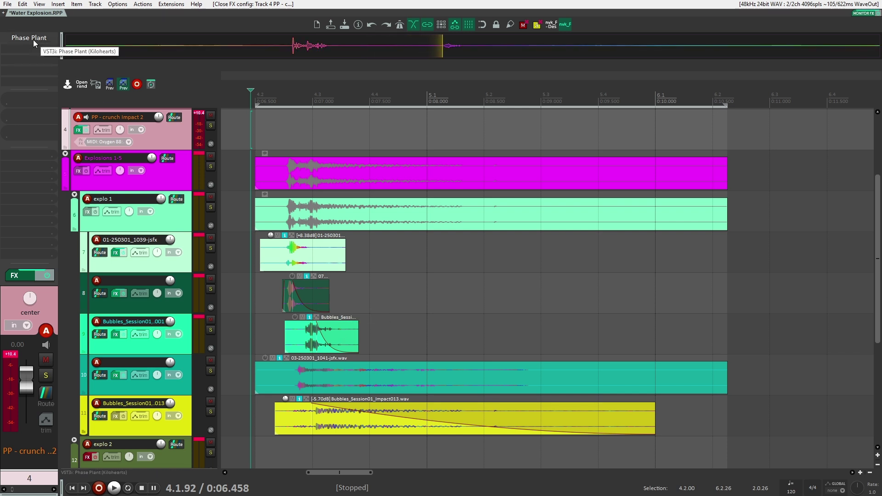
{"action": "left_click", "coordinate": [185, 303]}
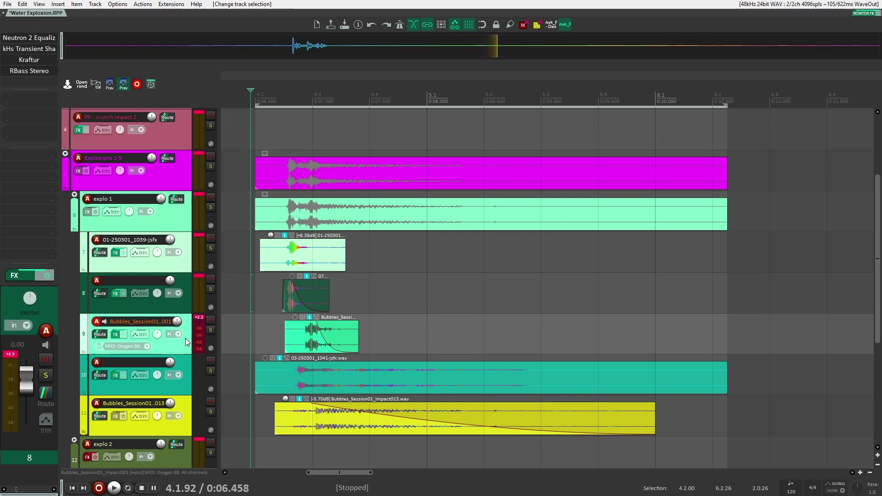
{"action": "left_click", "coordinate": [210, 289]}
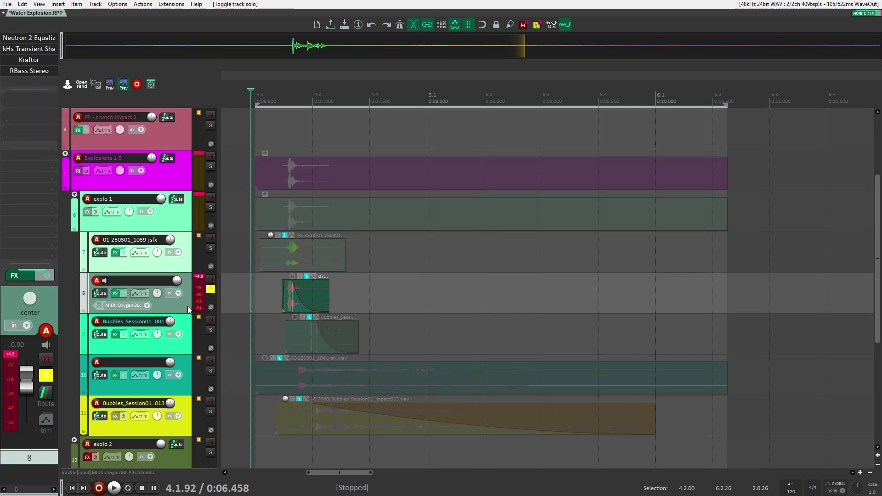
Step: Bypass RBass Stereo, Kraftur, kHs Transient Shaper and Neutron 2 Equalizer on track 8 and play the layer dry
{"action": "left_click", "coordinate": [28, 70], "text": "shift"}
{"action": "left_click", "coordinate": [29, 60], "text": "shift"}
{"action": "left_click", "coordinate": [29, 49], "text": "shift"}
{"action": "left_click", "coordinate": [33, 41], "text": "shift"}
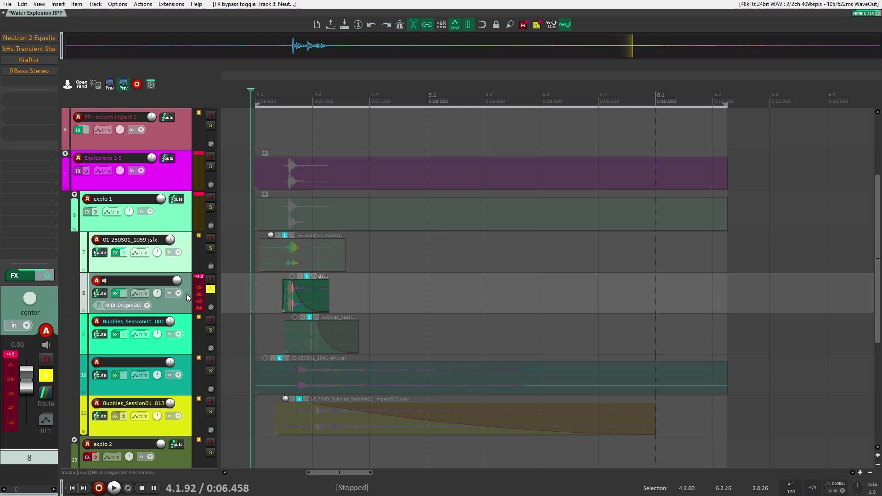
{"action": "key", "text": "space"}
Step: Re-enable Neutron 2 Equalizer, Transient Shaper, Kraftur and RBass one by one during playback, viewing each plugin's settings
{"action": "left_click", "coordinate": [29, 37]}
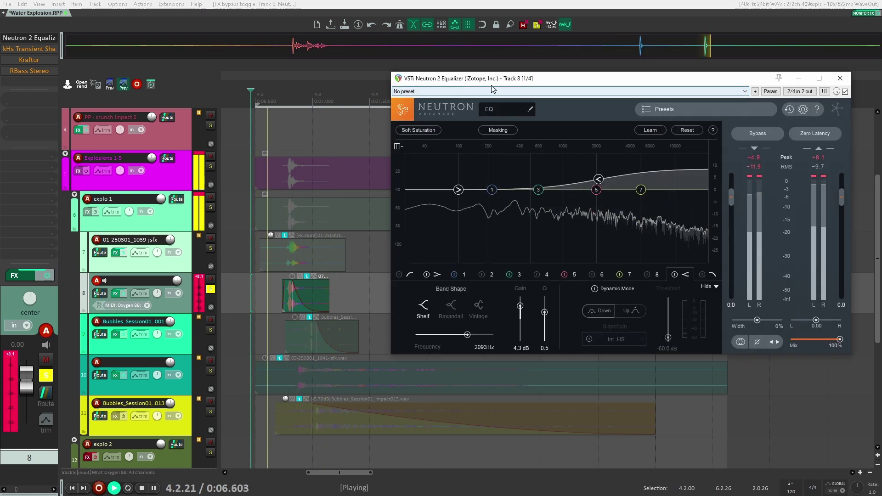
{"action": "left_click", "coordinate": [29, 49]}
{"action": "left_click", "coordinate": [29, 59]}
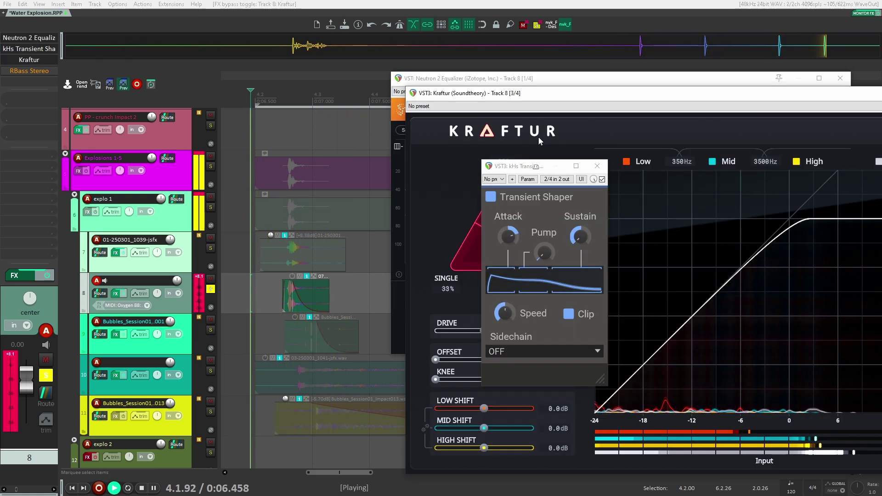
{"action": "left_click", "coordinate": [597, 165]}
{"action": "left_click_drag", "start_coordinate": [572, 95], "coordinate": [456, 54]}
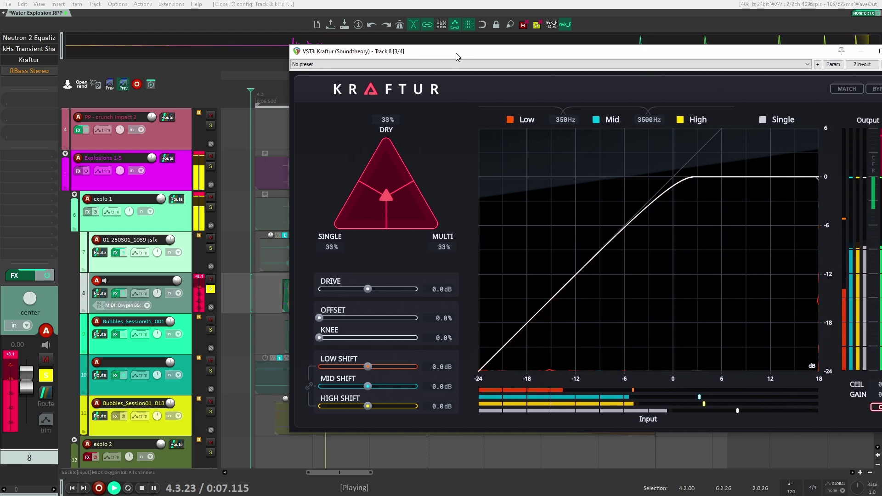
{"action": "key", "text": "space"}
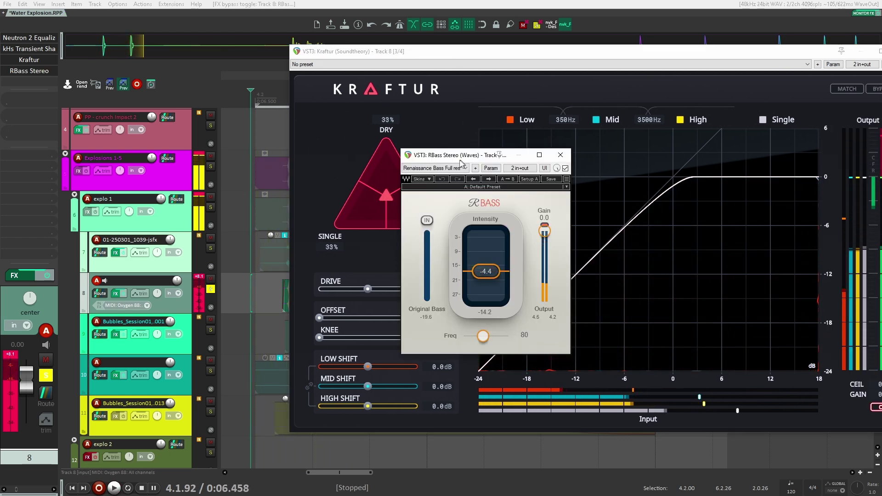
Step: Solo the Bubbles_Session01 layer on track 9 and play it with Enforcer and LoAir Stereo bypassed
{"action": "left_click", "coordinate": [186, 350]}
{"action": "key", "text": "space"}
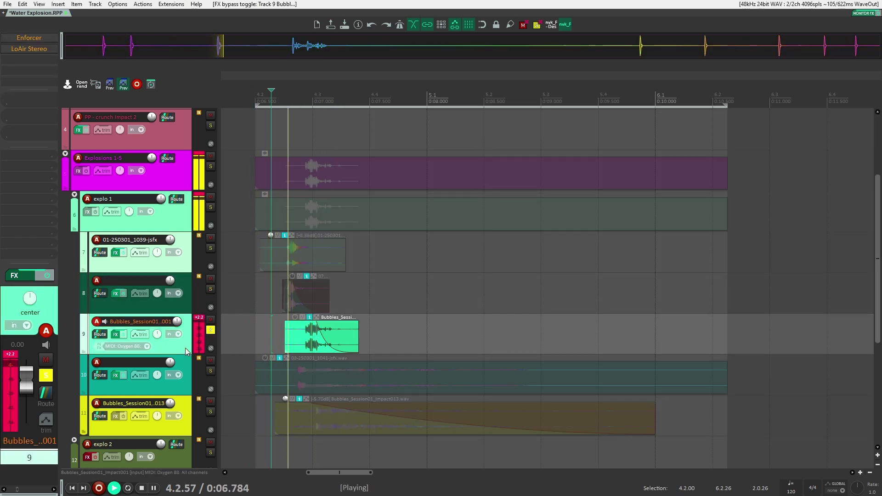
{"action": "key", "text": "space"}
Step: Re-enable Enforcer and LoAir Stereo on track 9 one at a time during playback, and unsolo the track
{"action": "left_click", "coordinate": [29, 37]}
{"action": "key", "text": "space"}
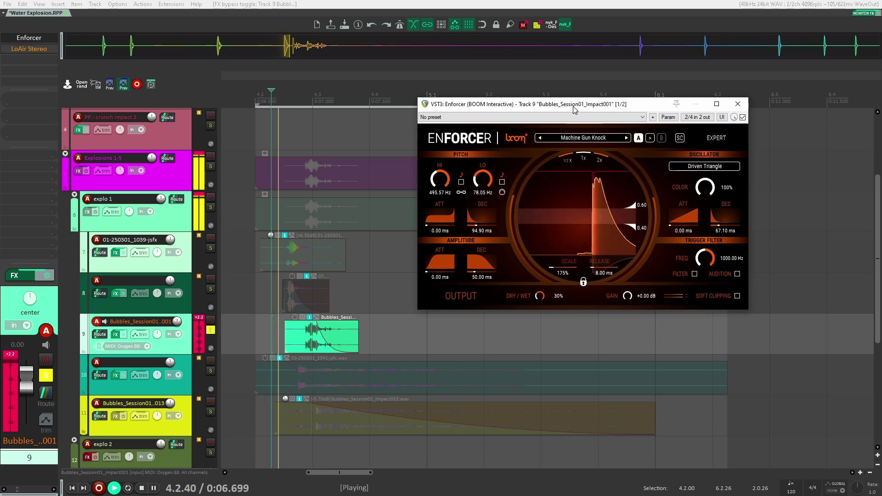
{"action": "left_click", "coordinate": [29, 49]}
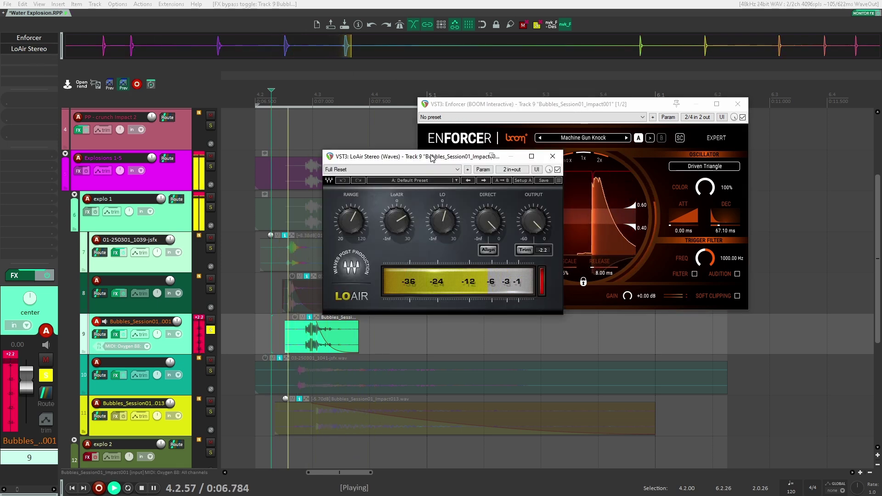
{"action": "key", "text": "space"}
{"action": "key", "text": "Escape"}
{"action": "key", "text": "alt+s"}
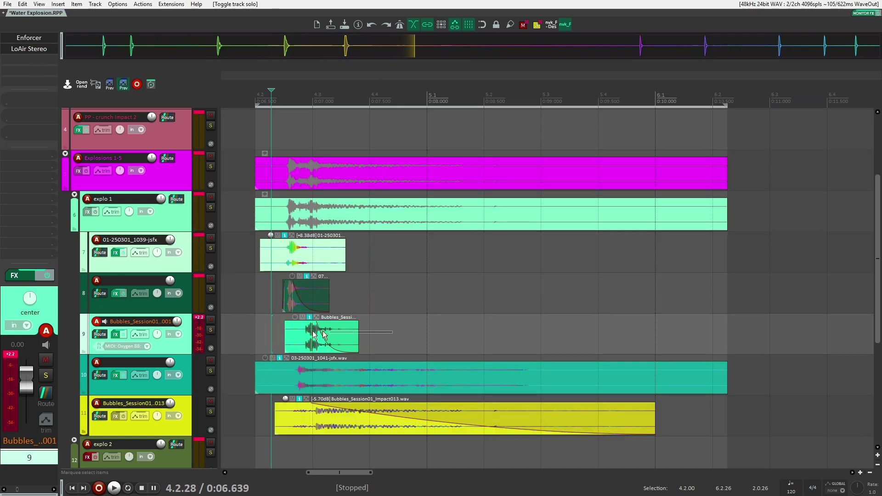
Step: Select the Bubbles_Session01 clip on track 9 and make track 10 the selected track
{"action": "left_click_drag", "start_coordinate": [324, 335], "coordinate": [304, 335]}
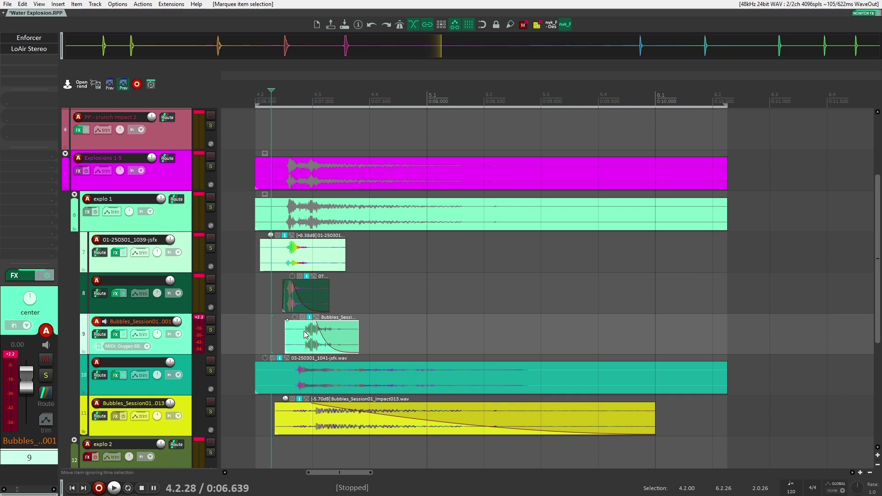
{"action": "scroll", "coordinate": [211, 351], "scroll_direction": "down", "scroll_amount": 2}
{"action": "left_click", "coordinate": [183, 351]}
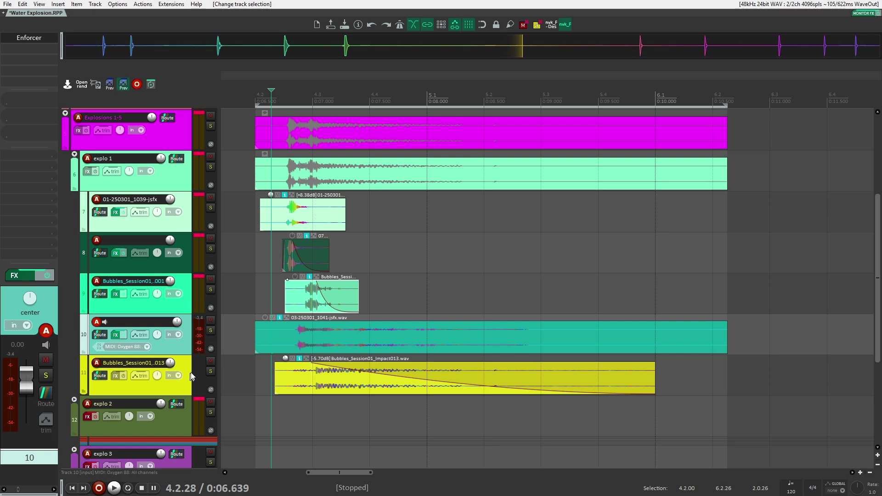
Step: Open the Phase Plant patch on the PP - impact track and examine the Offset modulation on both Sample groups
{"action": "scroll", "coordinate": [203, 363], "scroll_direction": "up", "scroll_amount": 5}
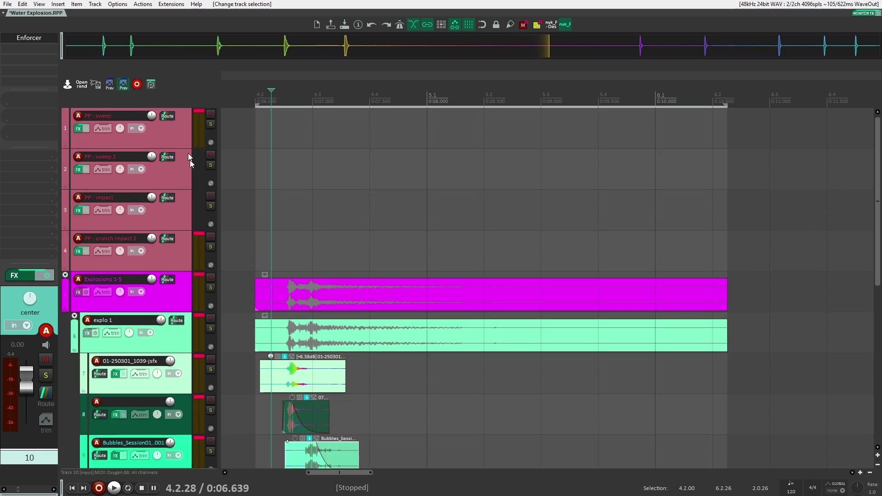
{"action": "double_click", "coordinate": [175, 211]}
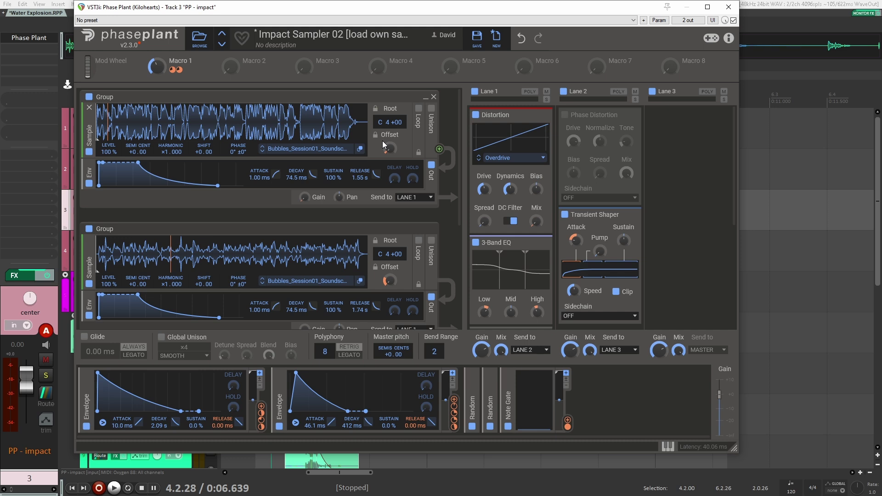
{"action": "mouse_move", "coordinate": [391, 158]}
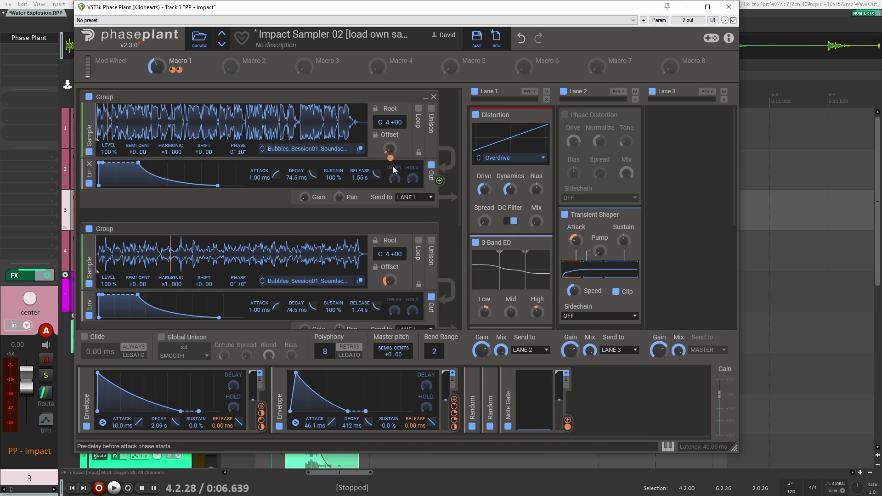
{"action": "mouse_move", "coordinate": [391, 293]}
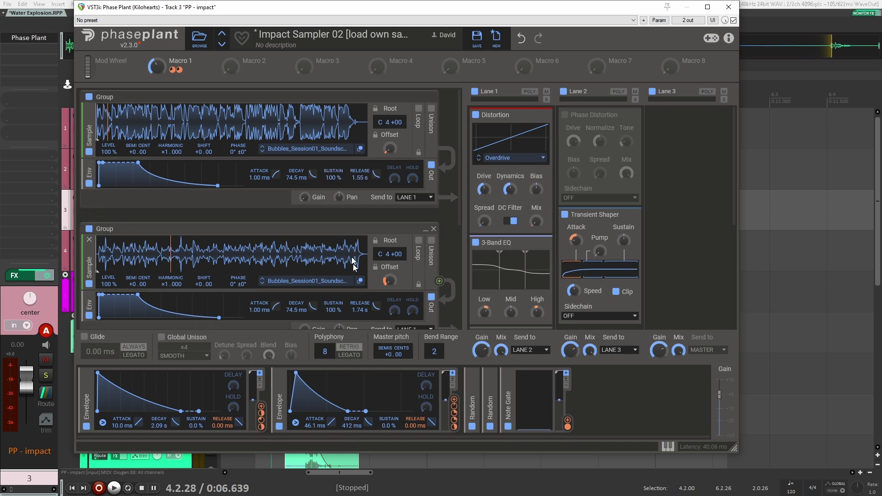
{"action": "scroll", "coordinate": [376, 279], "scroll_direction": "down", "scroll_amount": 1}
{"action": "scroll", "coordinate": [375, 281], "scroll_direction": "down", "scroll_amount": 1}
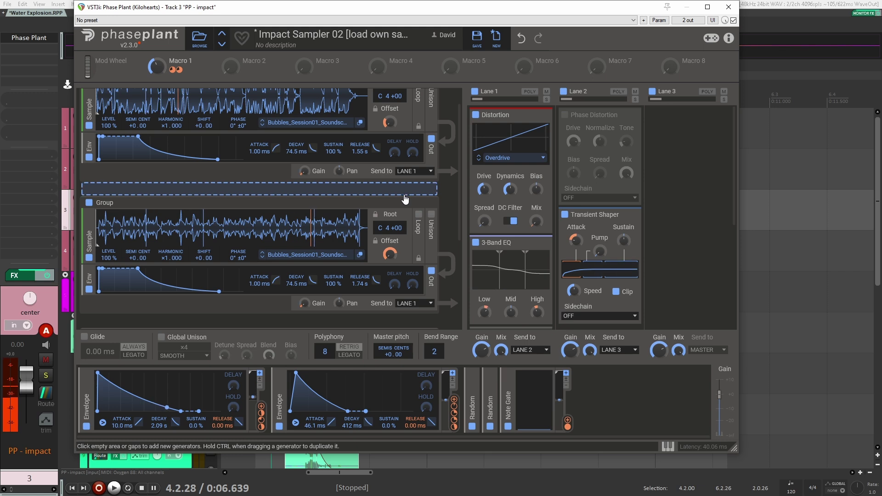
Step: Disable both Sample groups in the impact patch to hear the Noise group on its own
{"action": "left_click", "coordinate": [405, 199]}
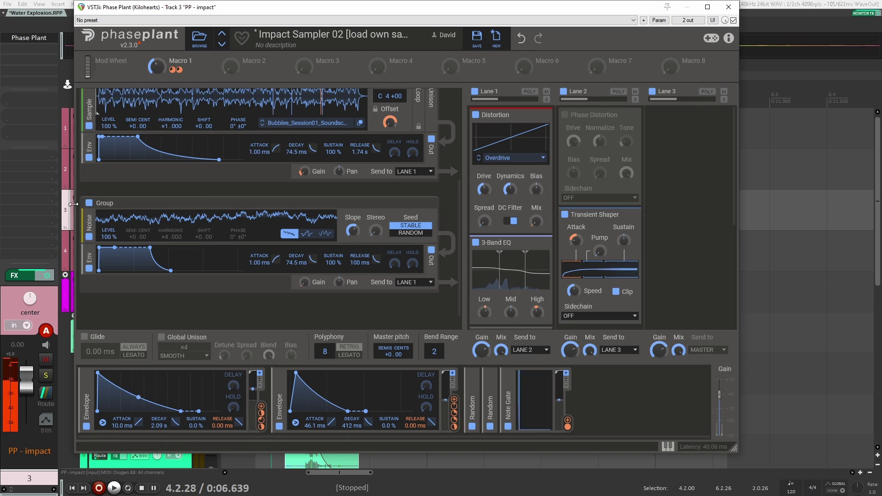
{"action": "scroll", "coordinate": [173, 257], "scroll_direction": "down", "scroll_amount": 1}
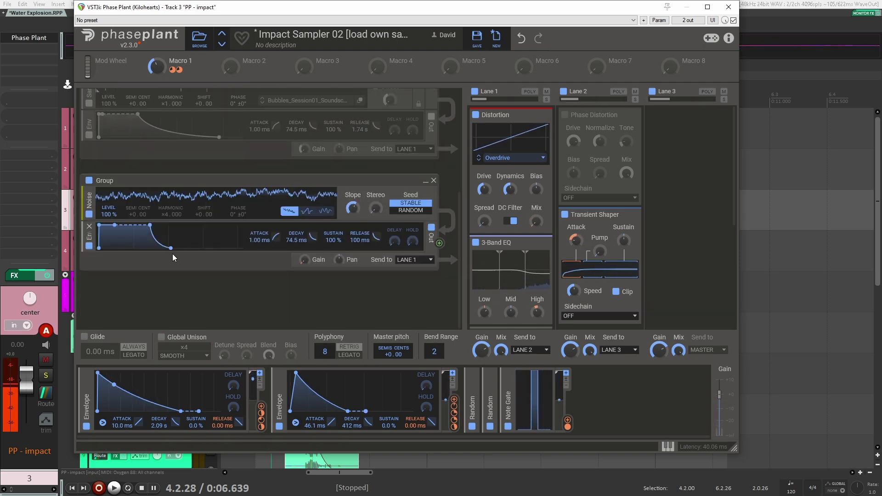
{"action": "scroll", "coordinate": [172, 253], "scroll_direction": "up", "scroll_amount": 6}
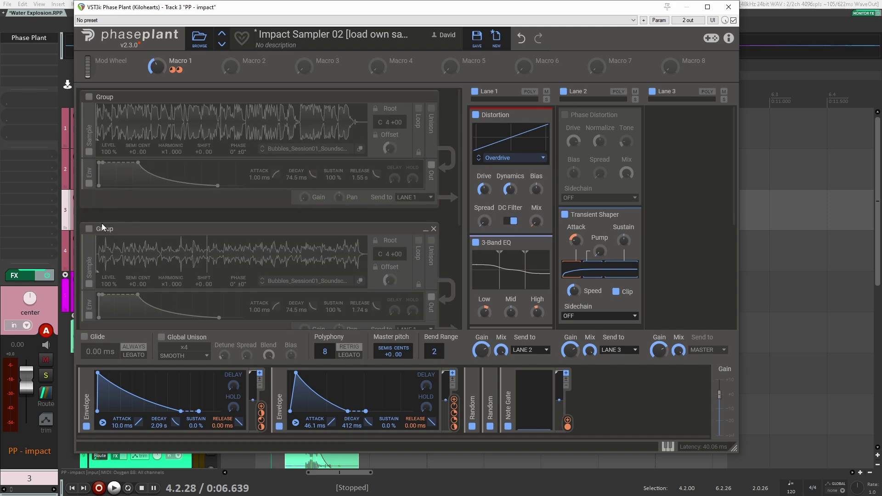
Step: Re-enable the second Sample group and the first Sample group in turn, comparing the sound with and without the Noise group
{"action": "left_click", "coordinate": [89, 228]}
{"action": "scroll", "coordinate": [152, 151], "scroll_direction": "down", "scroll_amount": 3}
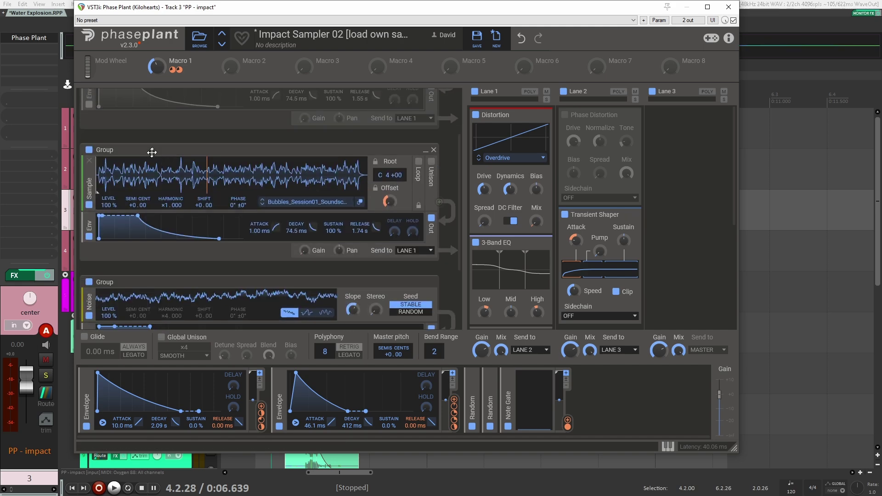
{"action": "scroll", "coordinate": [152, 151], "scroll_direction": "up", "scroll_amount": 3}
{"action": "left_click", "coordinate": [86, 96]}
{"action": "scroll", "coordinate": [381, 221], "scroll_direction": "down", "scroll_amount": 6}
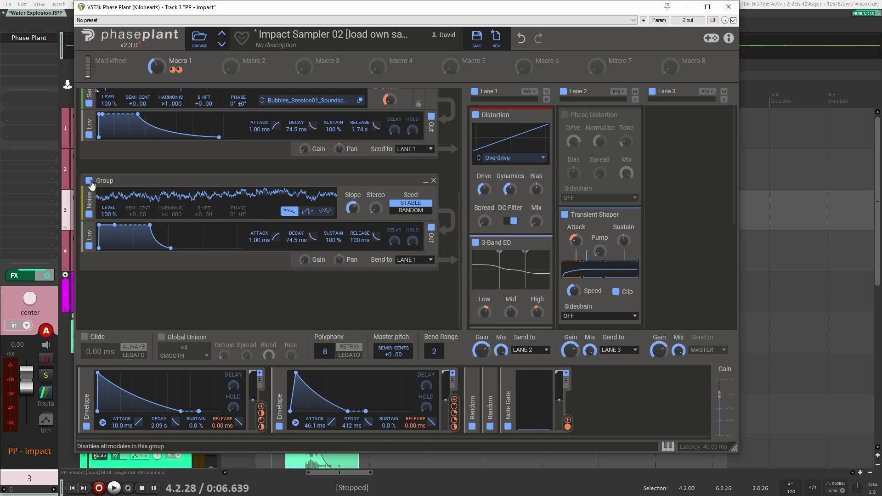
{"action": "key", "text": "ctrl+z"}
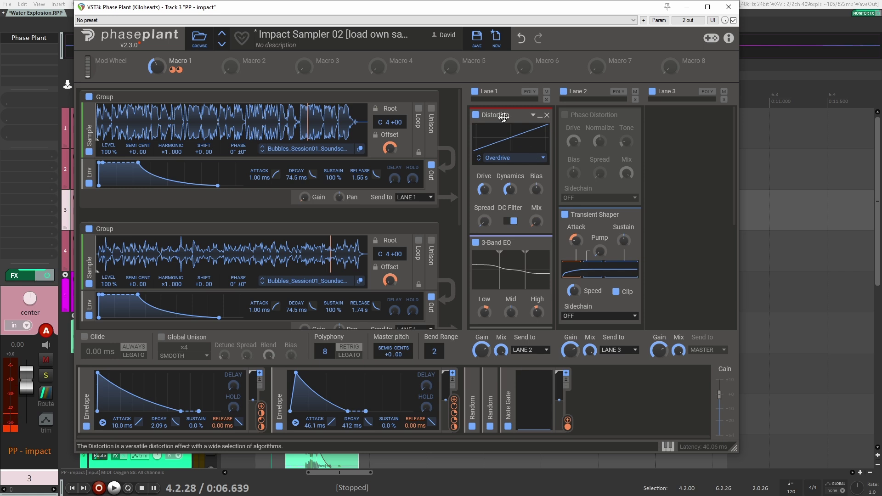
Step: Examine the Lane 1 Distortion and the envelope modulation on the Low and High gains of the 3-Band EQ
{"action": "mouse_move", "coordinate": [537, 234]}
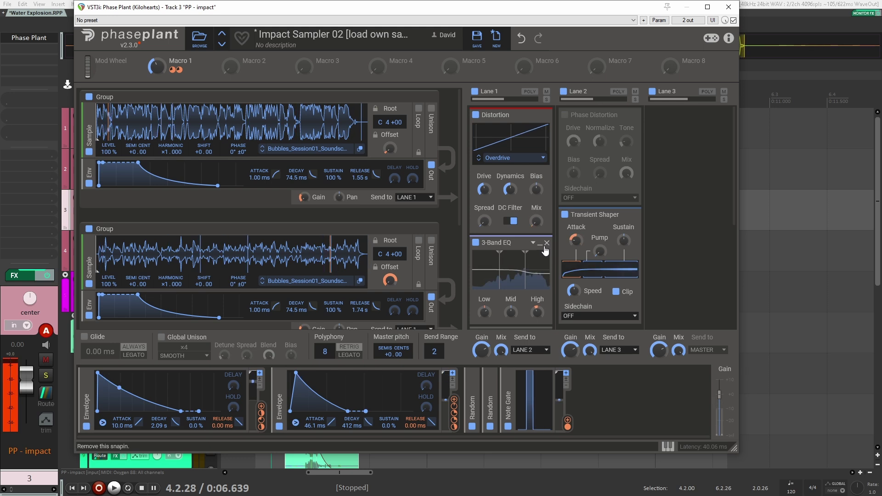
{"action": "scroll", "coordinate": [540, 275], "scroll_direction": "down", "scroll_amount": 2}
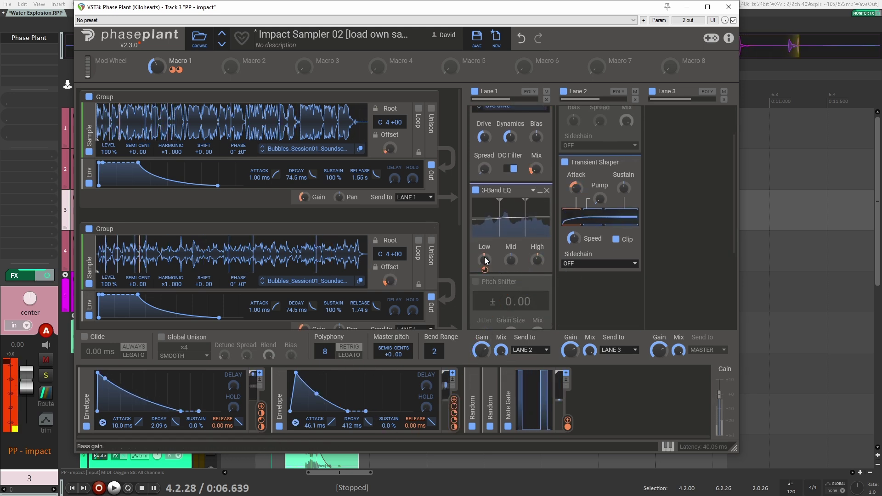
{"action": "left_click_drag", "start_coordinate": [447, 376], "coordinate": [488, 274]}
{"action": "left_click_drag", "start_coordinate": [121, 387], "coordinate": [115, 396]}
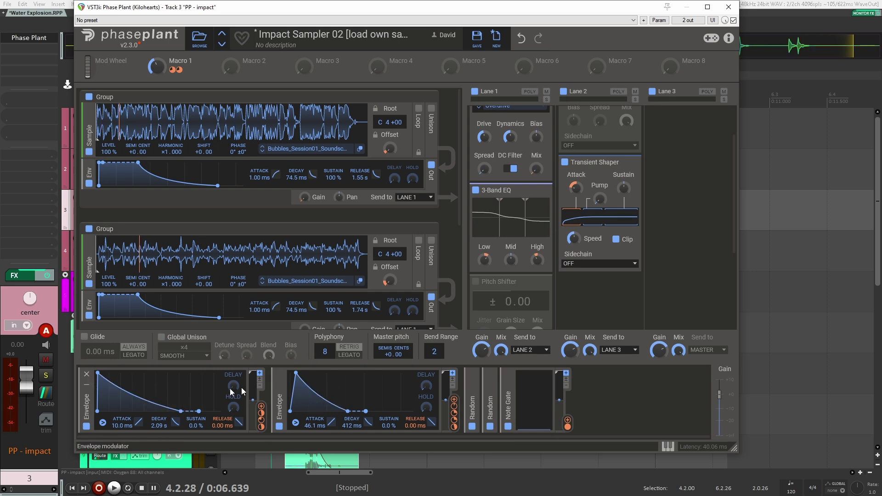
Step: Sweep Macro 1 from its minimum to its maximum to audition the impact, and close the Phase Plant window
{"action": "scroll", "coordinate": [573, 266], "scroll_direction": "up", "scroll_amount": 3}
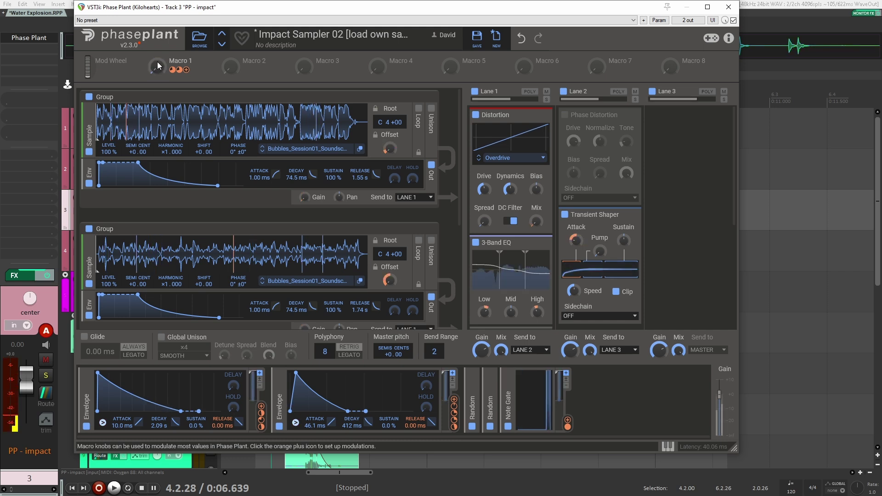
{"action": "scroll", "coordinate": [624, 239], "scroll_direction": "down", "scroll_amount": 5}
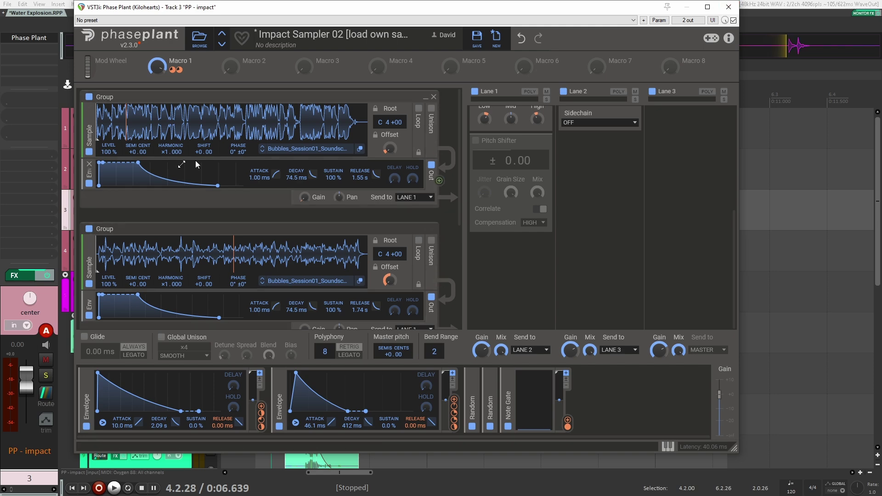
{"action": "left_click", "coordinate": [730, 9]}
Step: Solo track 10 with 03-250301_1041-jsfx.wav and play it from the clip's start with Enforcer bypassed
{"action": "scroll", "coordinate": [297, 265], "scroll_direction": "down", "scroll_amount": 5}
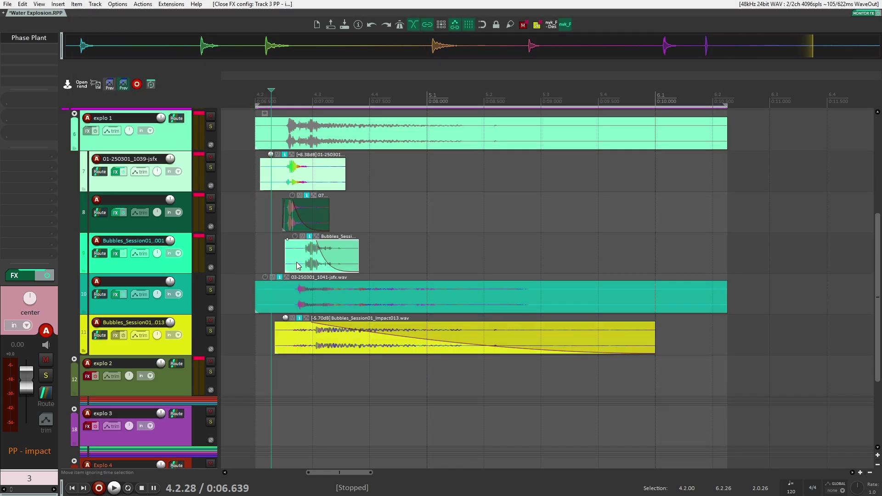
{"action": "left_click", "coordinate": [210, 290]}
{"action": "left_click", "coordinate": [183, 311]}
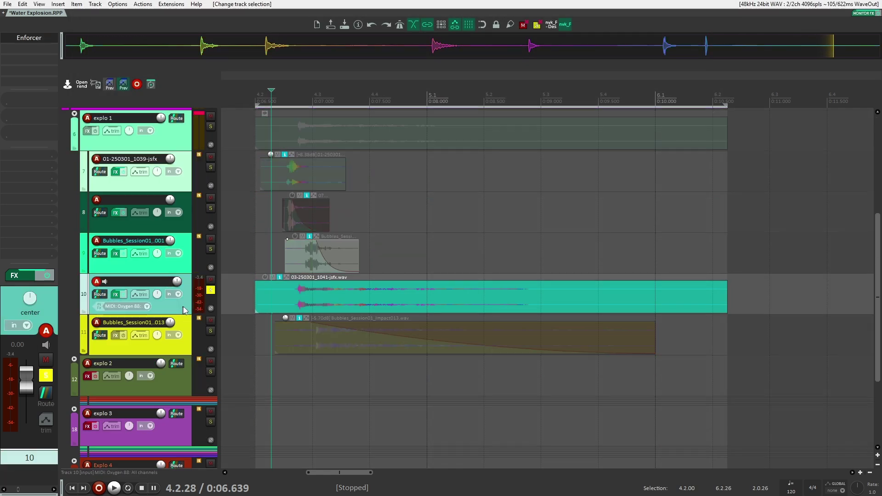
{"action": "left_click", "coordinate": [250, 290]}
{"action": "key", "text": "space"}
{"action": "left_click", "coordinate": [29, 37], "text": "shift"}
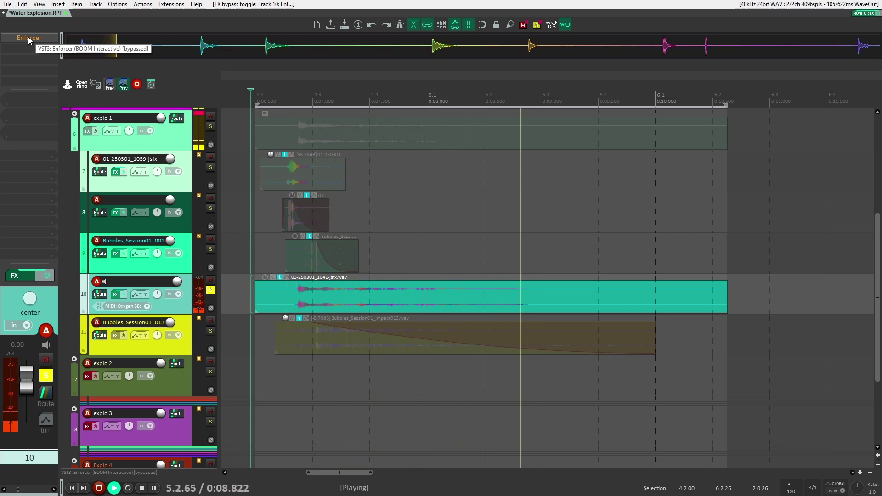
Step: Re-enable Enforcer on track 10 to hear the difference, and inspect its settings with the Machine Gun Clean Kick preset during playback
{"action": "left_click", "coordinate": [29, 37], "text": "shift"}
{"action": "left_click", "coordinate": [29, 36]}
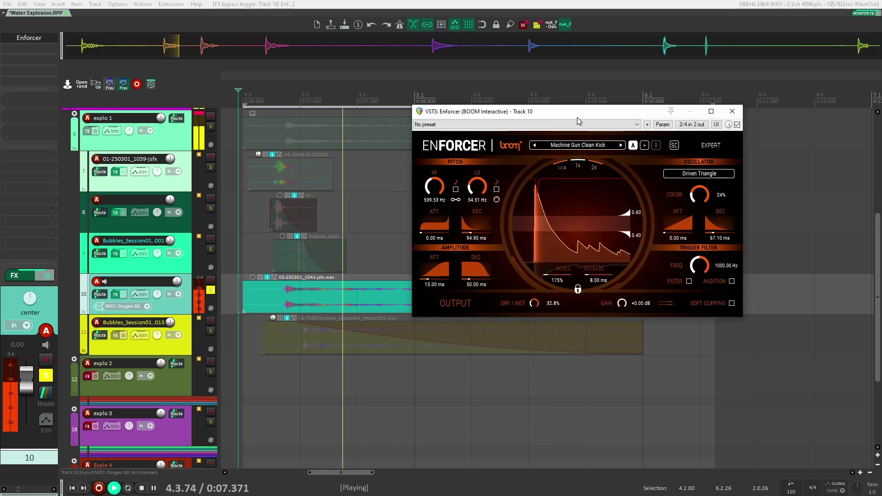
{"action": "key", "text": "space"}
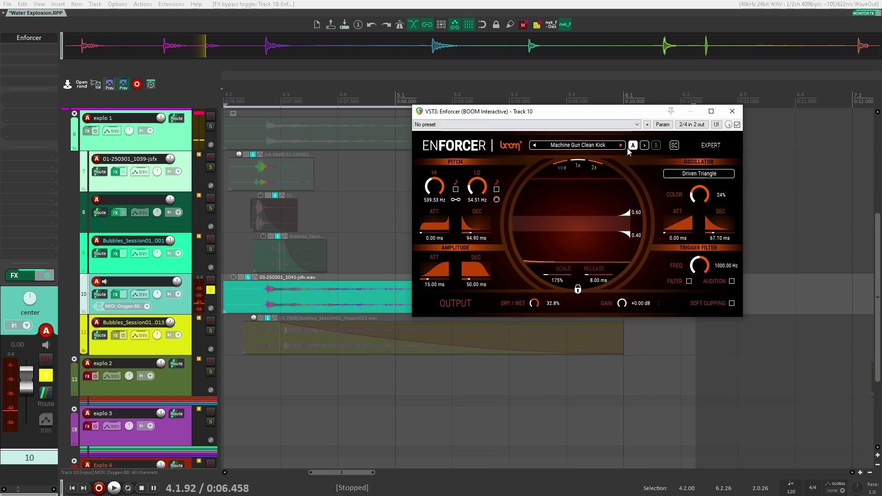
{"action": "left_click", "coordinate": [732, 111]}
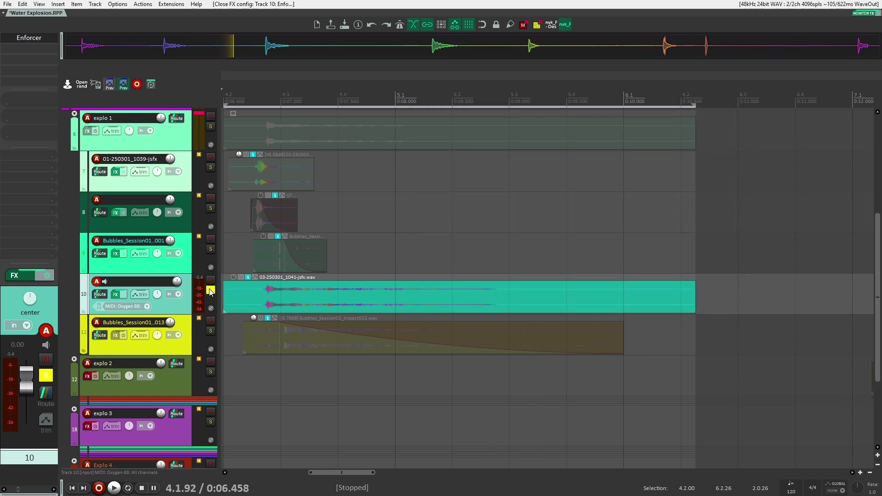
Step: Unsolo track 10, and audition track 11 with Bubbles_Session01_Impact013.wav on its own from the clip's start
{"action": "left_click", "coordinate": [252, 317]}
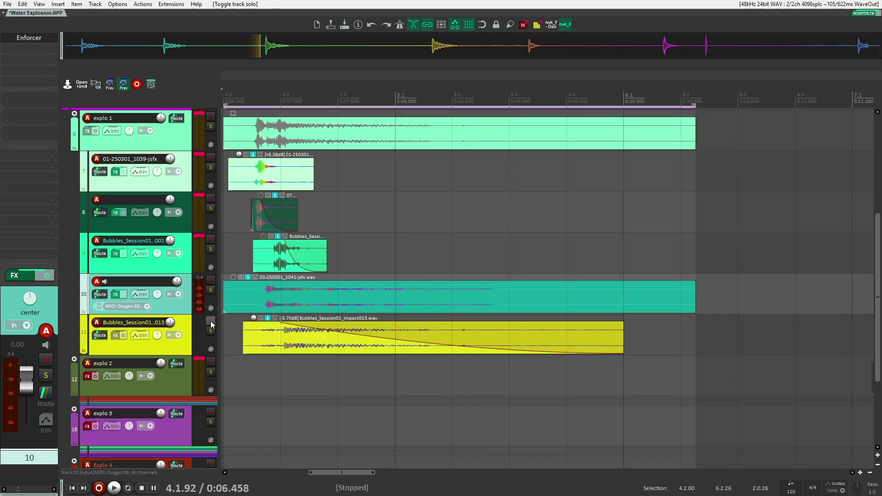
{"action": "left_click", "coordinate": [176, 353]}
{"action": "key", "text": "space"}
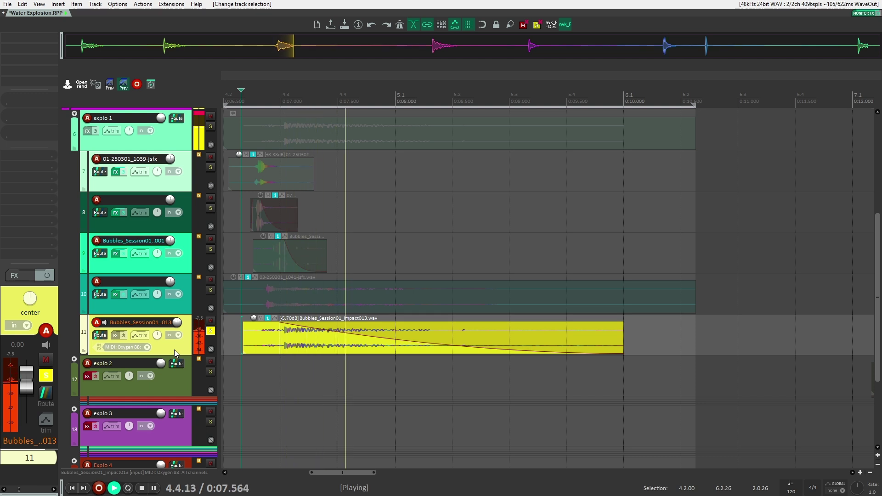
{"action": "scroll", "coordinate": [285, 326], "scroll_direction": "down", "scroll_amount": 3}
{"action": "key", "text": "space"}
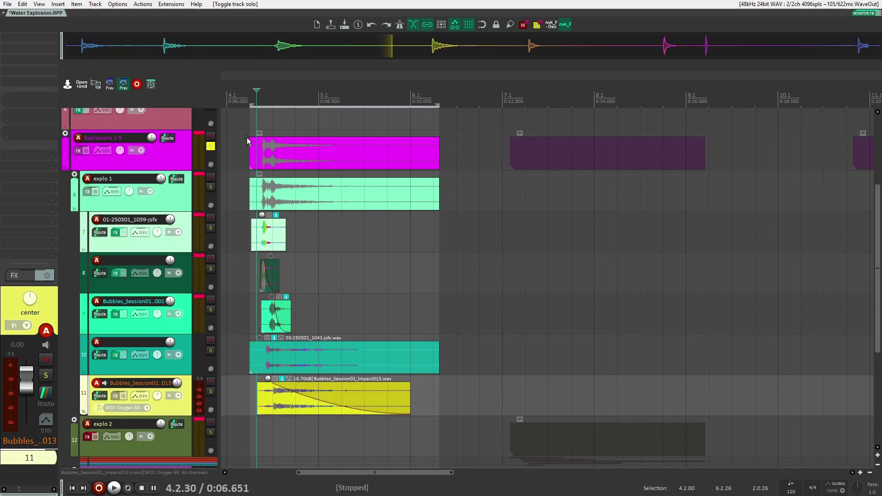
Step: Play the complete first explosion with all its layers, and collapse the Explosions 1-5 folder
{"action": "left_click", "coordinate": [241, 147]}
{"action": "key", "text": "space"}
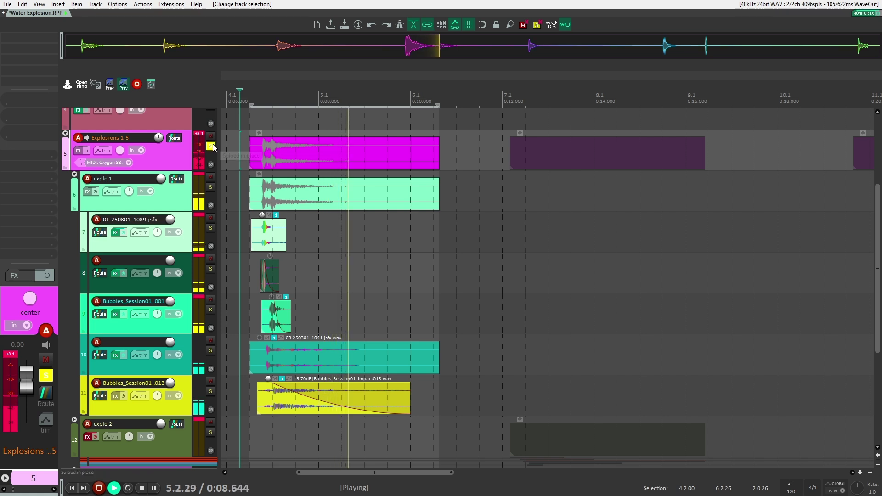
{"action": "key", "text": "space"}
{"action": "scroll", "coordinate": [238, 147], "scroll_direction": "down", "scroll_amount": 2}
{"action": "left_click", "coordinate": [64, 134]}
Step: Unmute the four remaining explosion items on the Explosions 1-5 track together with their layers
{"action": "scroll", "coordinate": [453, 206], "scroll_direction": "down", "scroll_amount": 3}
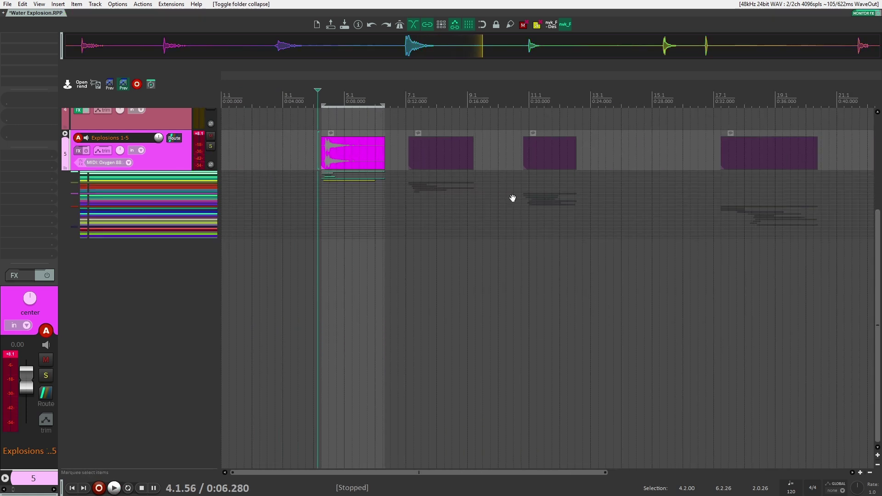
{"action": "scroll", "coordinate": [512, 197], "scroll_direction": "right", "scroll_amount": 4}
{"action": "scroll", "coordinate": [342, 279], "scroll_direction": "up", "scroll_amount": 4}
{"action": "scroll", "coordinate": [418, 293], "scroll_direction": "right", "scroll_amount": 2}
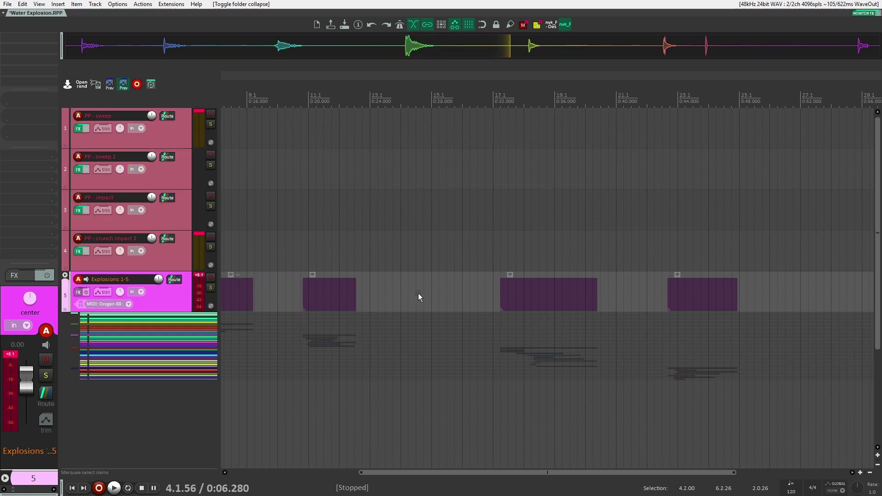
{"action": "scroll", "coordinate": [416, 292], "scroll_direction": "down", "scroll_amount": 2}
{"action": "left_click_drag", "start_coordinate": [276, 237], "coordinate": [626, 298]}
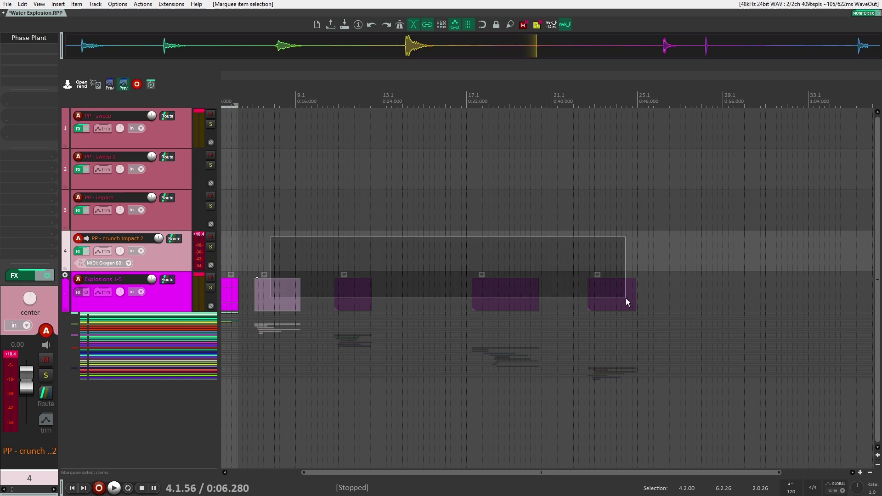
{"action": "key", "text": "u"}
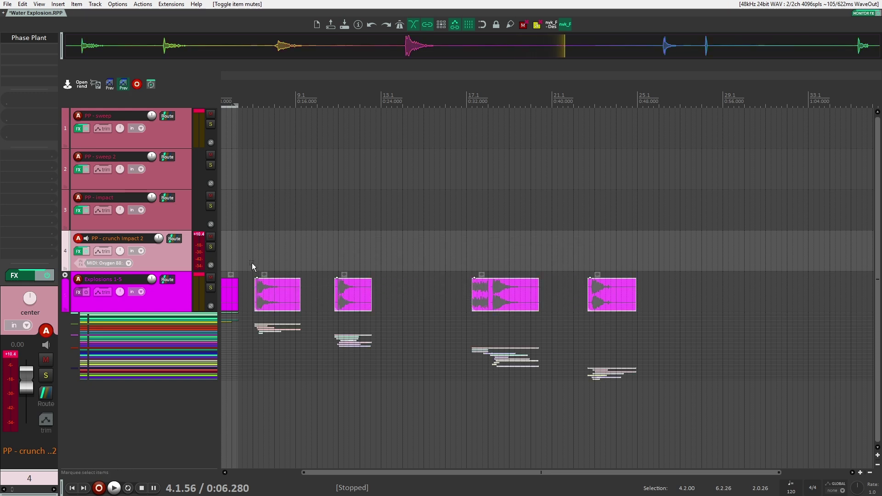
Step: Play the second, third, fourth and fifth explosions on the Explosions 1-5 track one after another
{"action": "left_click", "coordinate": [248, 304]}
{"action": "left_click", "coordinate": [248, 302]}
{"action": "key", "text": "Right"}
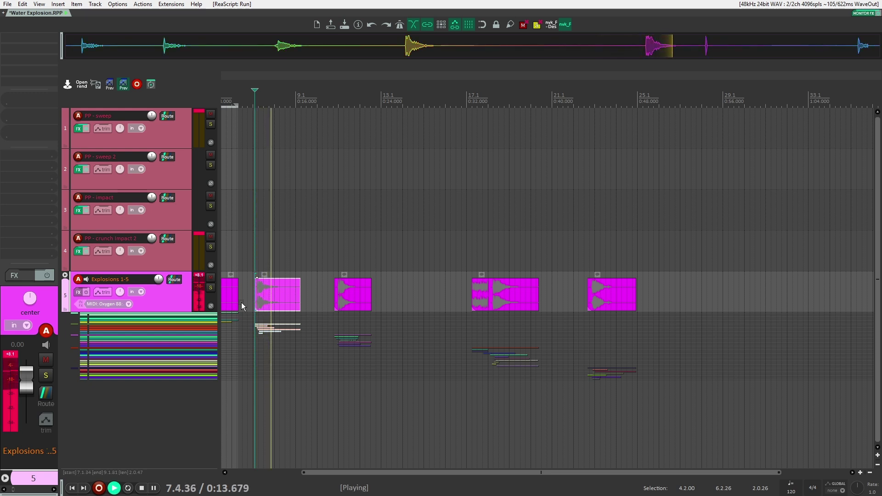
{"action": "key", "text": "Right"}
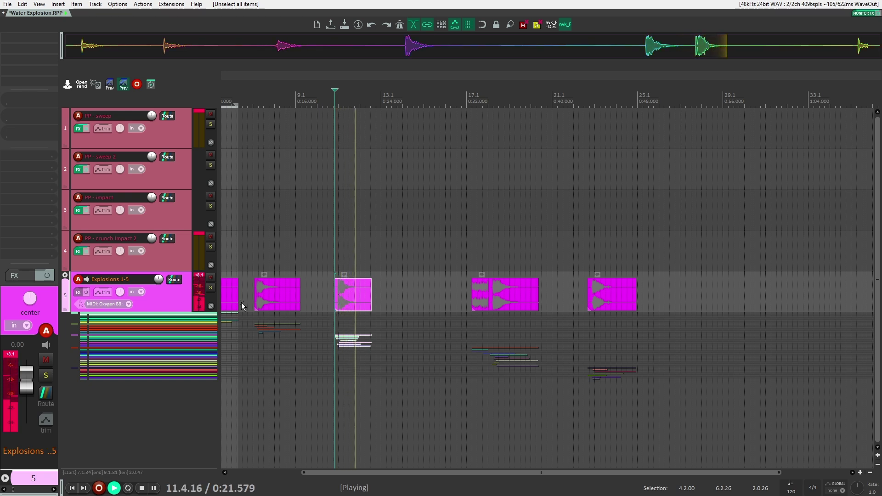
{"action": "key", "text": "Right"}
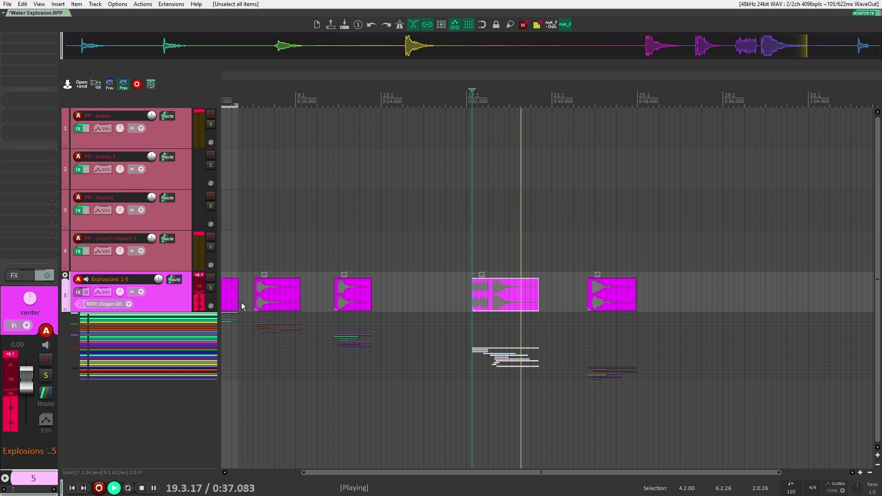
{"action": "key", "text": "Right"}
{"action": "scroll", "coordinate": [242, 307], "scroll_direction": "down", "scroll_amount": 3}
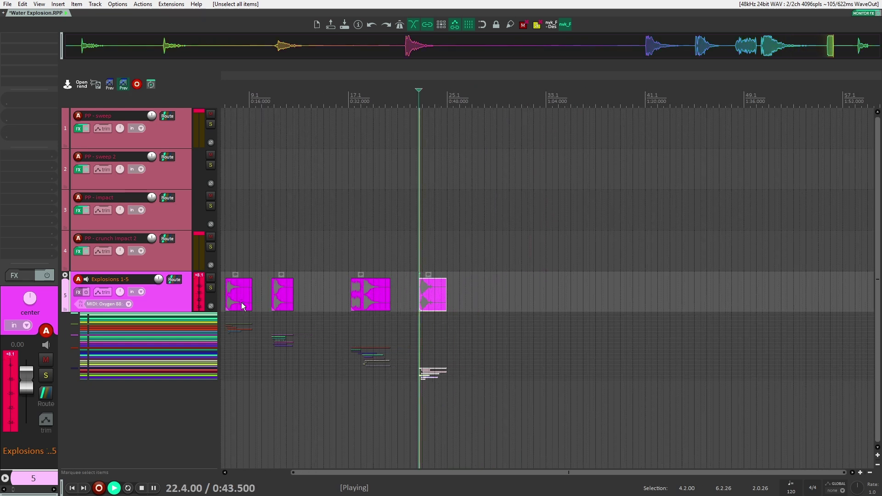